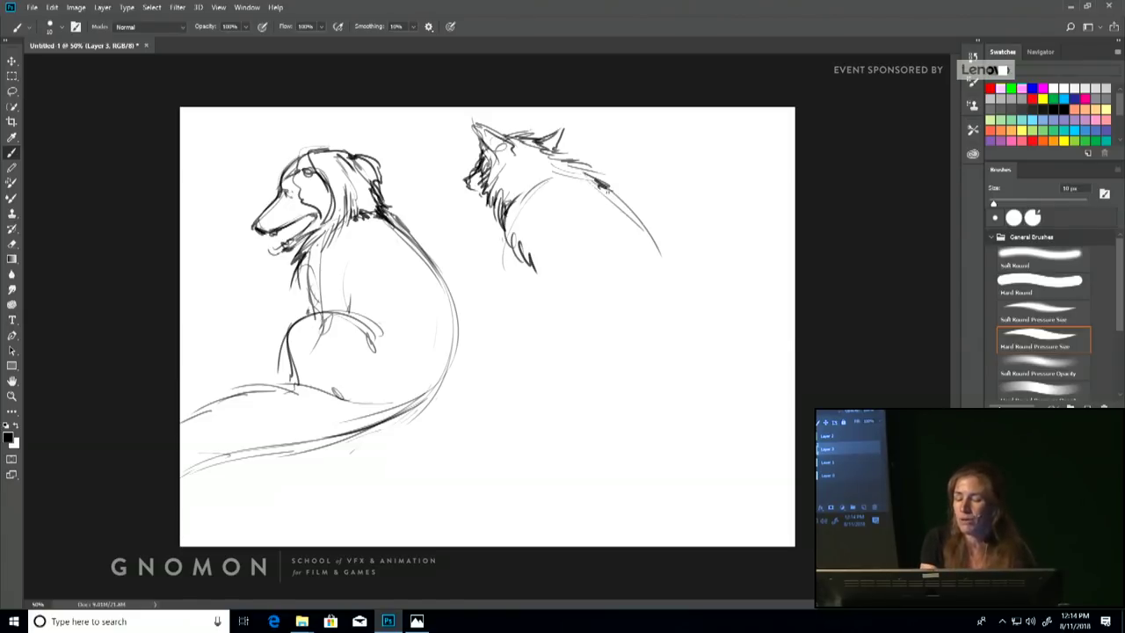
Extend the seated fox's back line and rough in an outstretched paw below it, crossed by bold strokes
drag(605, 182, 679, 264)
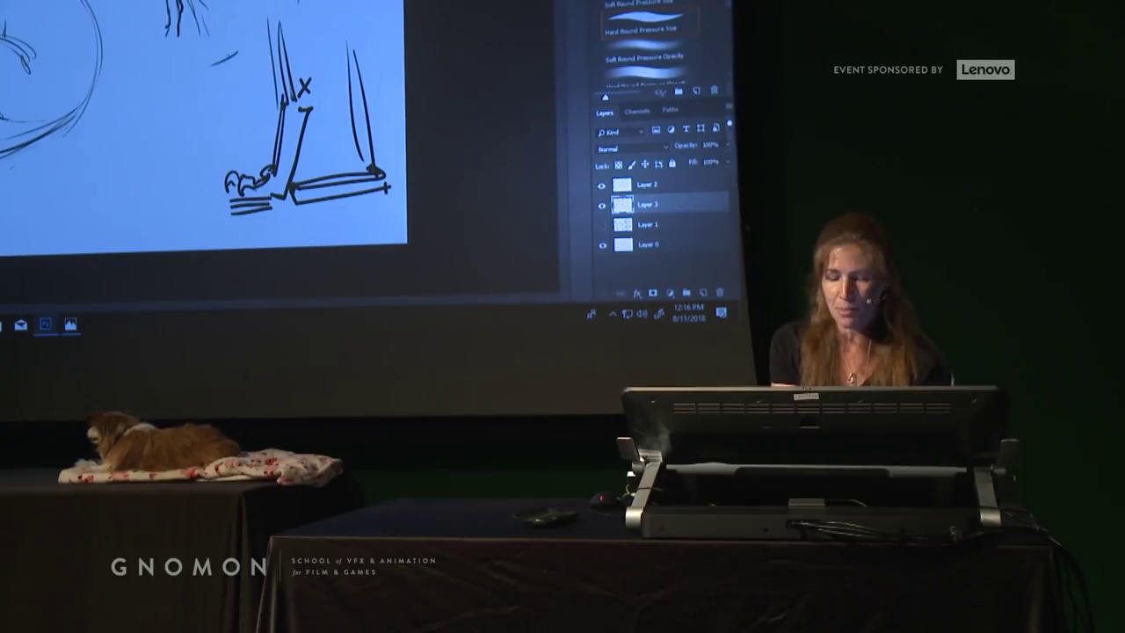
mouse_move(119, 94)
mouse_down()
mouse_move(236, 53)
mouse_move(76, 114)
mouse_move(84, 141)
mouse_up()
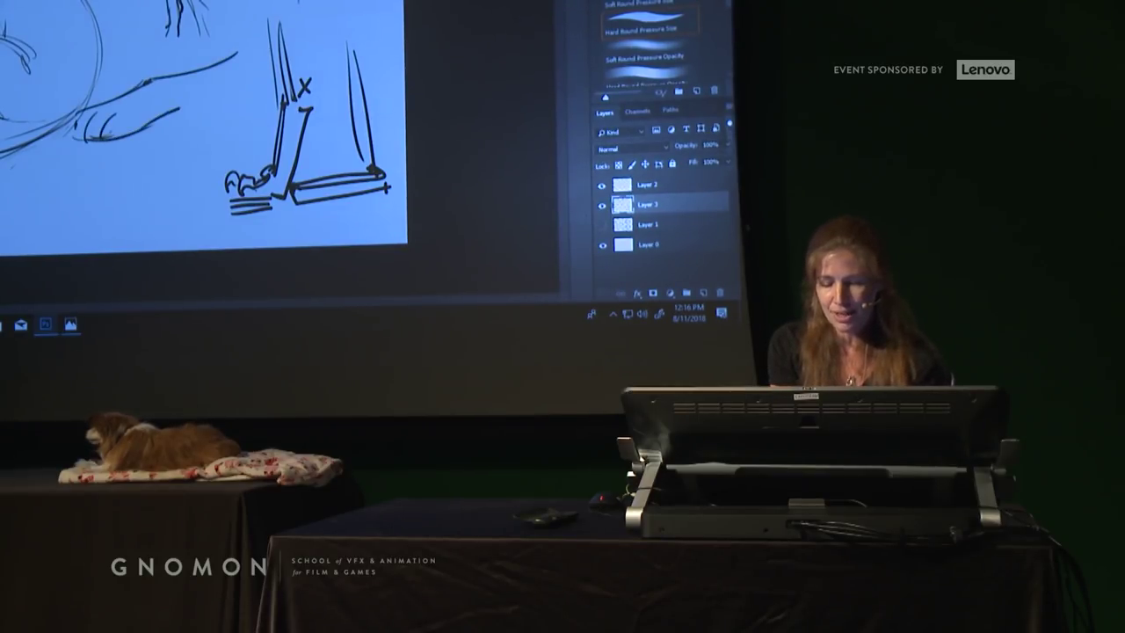
drag(137, 44, 198, 138)
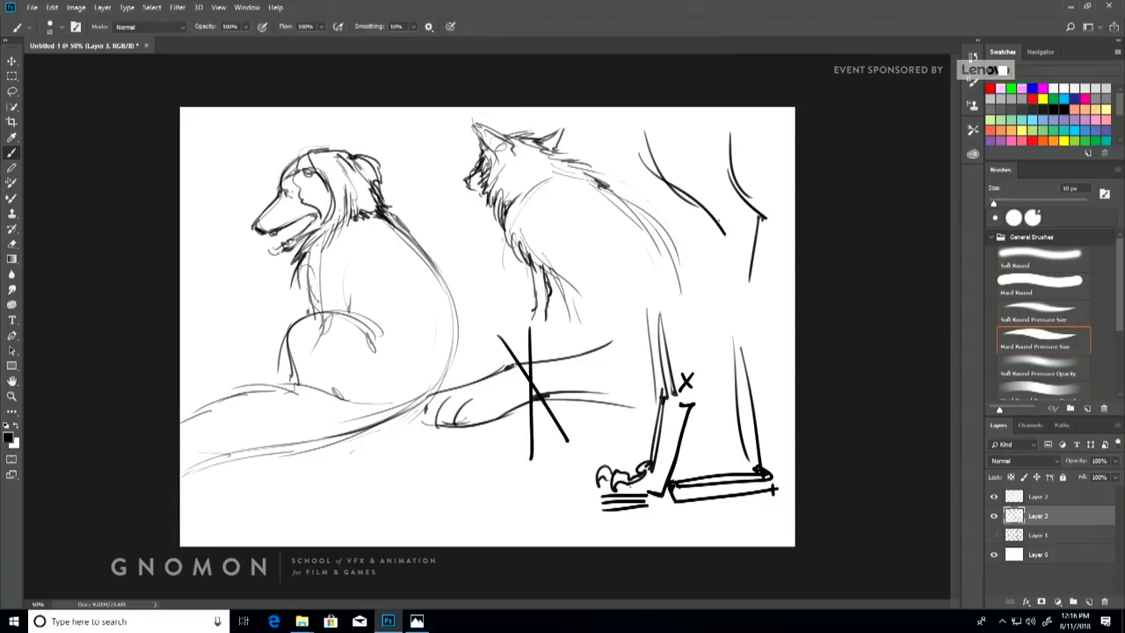
Close off the upper-right leg study with base strokes, add a straight bracket line beside it, and reinforce the fox's back
drag(679, 333, 713, 318)
drag(670, 344, 746, 337)
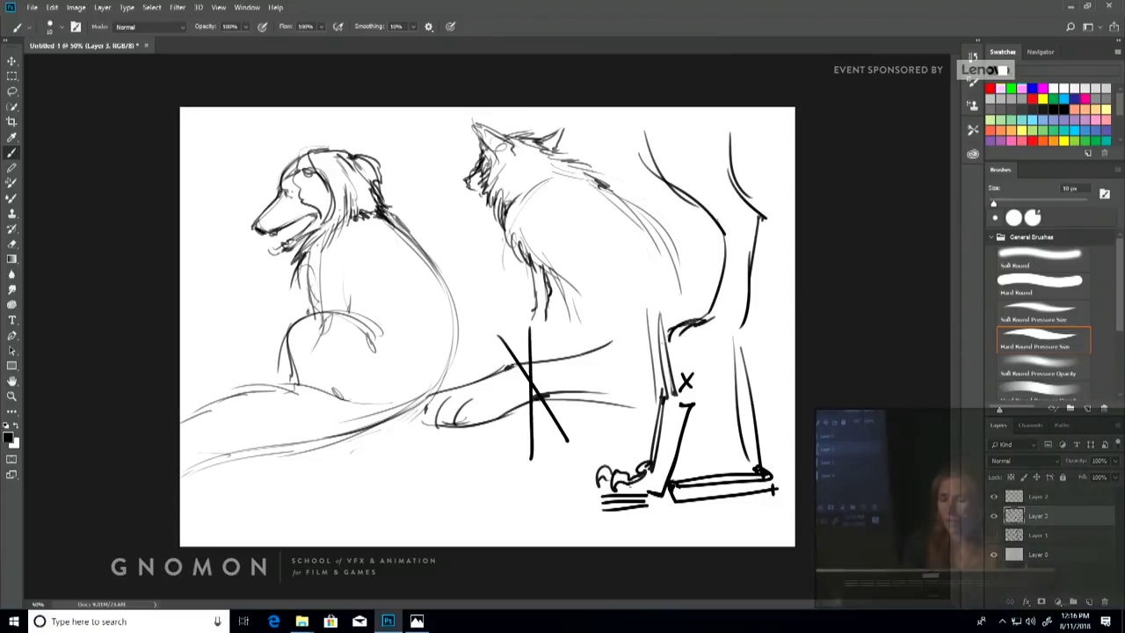
drag(779, 220, 752, 354)
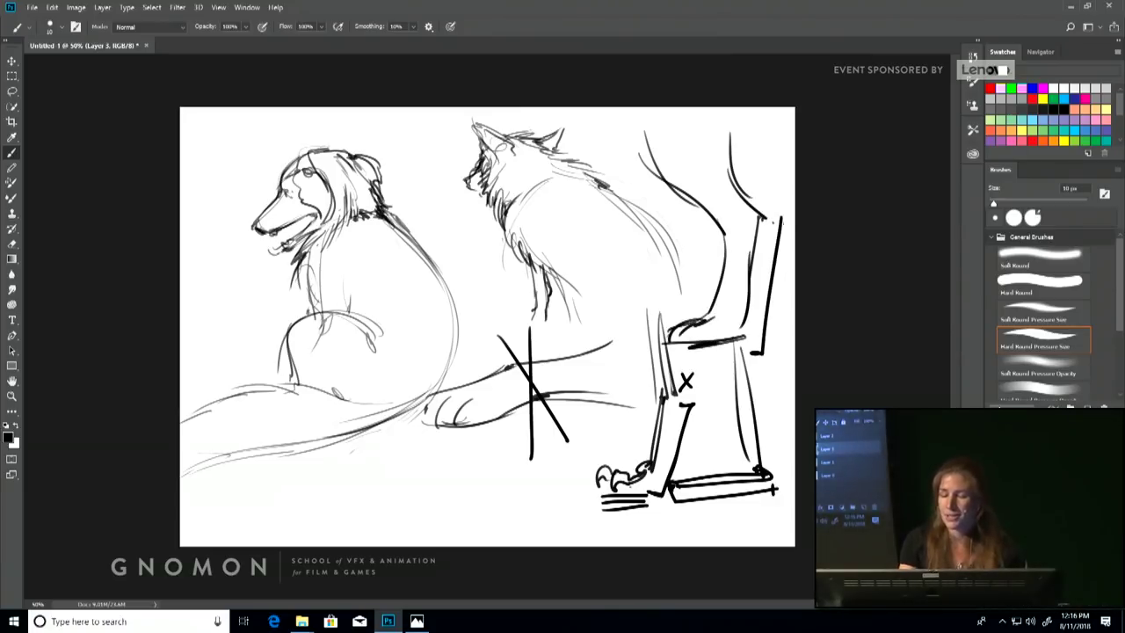
drag(620, 165, 700, 239)
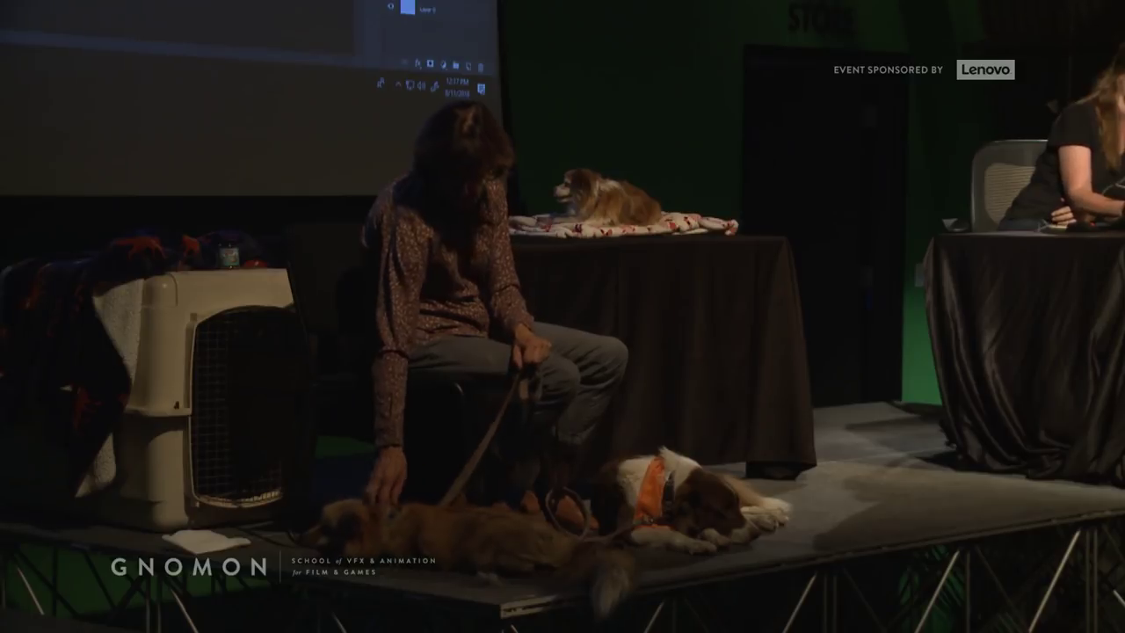
On Layer 2, draw a jointed leg with its paw mid-canvas and circle the lower leg
drag(493, 139, 516, 212)
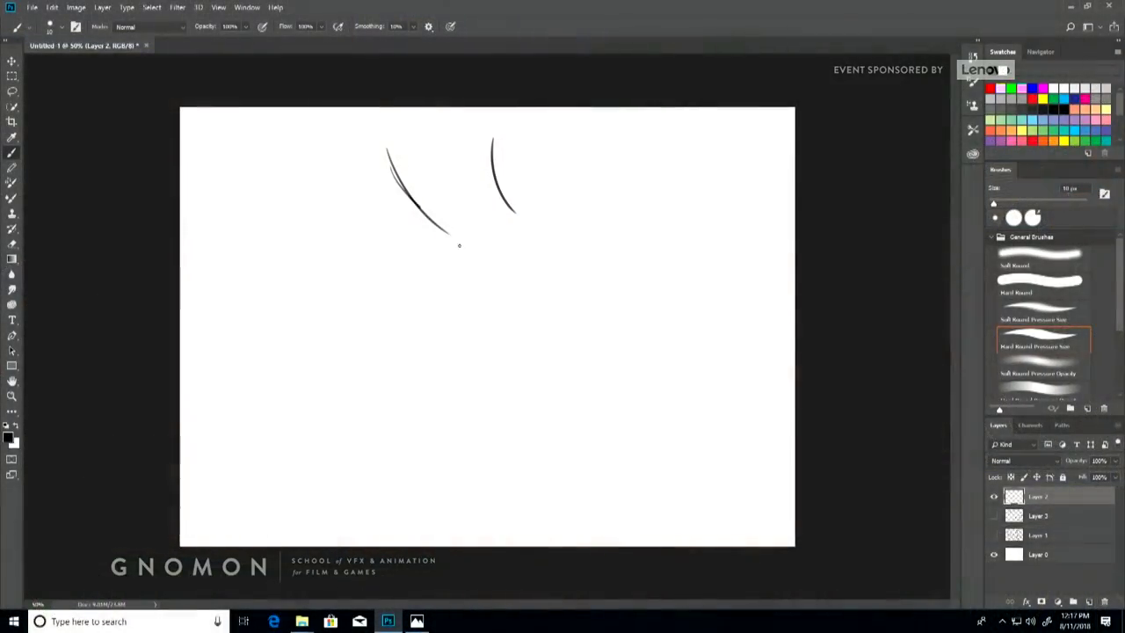
drag(422, 210, 503, 267)
mouse_move(503, 227)
mouse_down()
mouse_move(545, 261)
mouse_move(524, 327)
mouse_up()
mouse_move(499, 264)
mouse_down()
mouse_move(490, 345)
mouse_move(507, 385)
mouse_up()
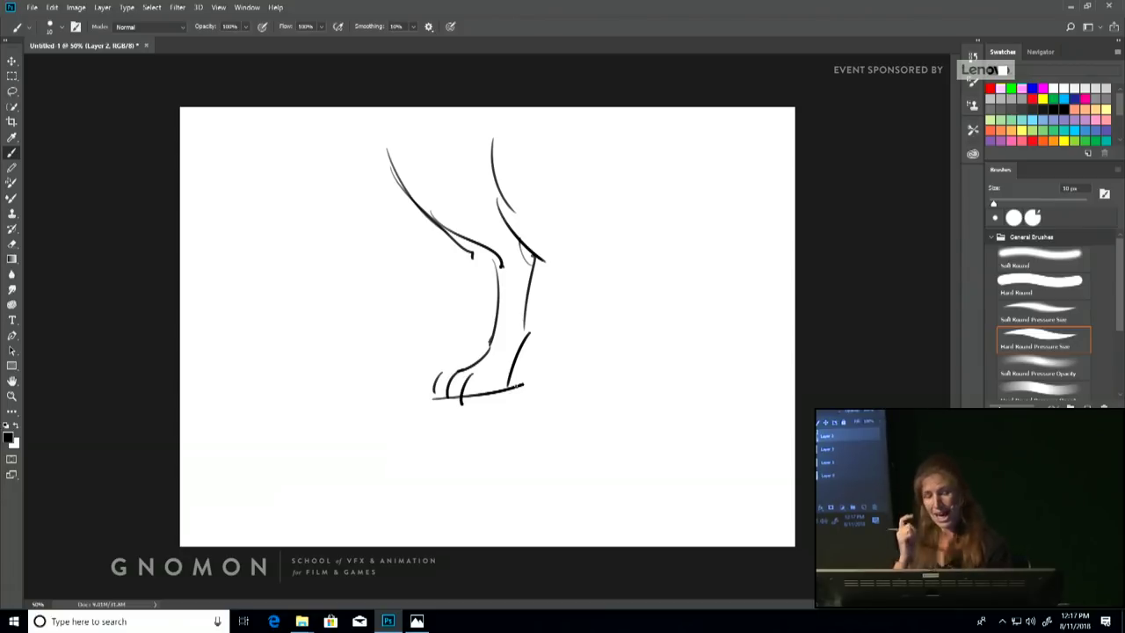
drag(541, 324, 548, 327)
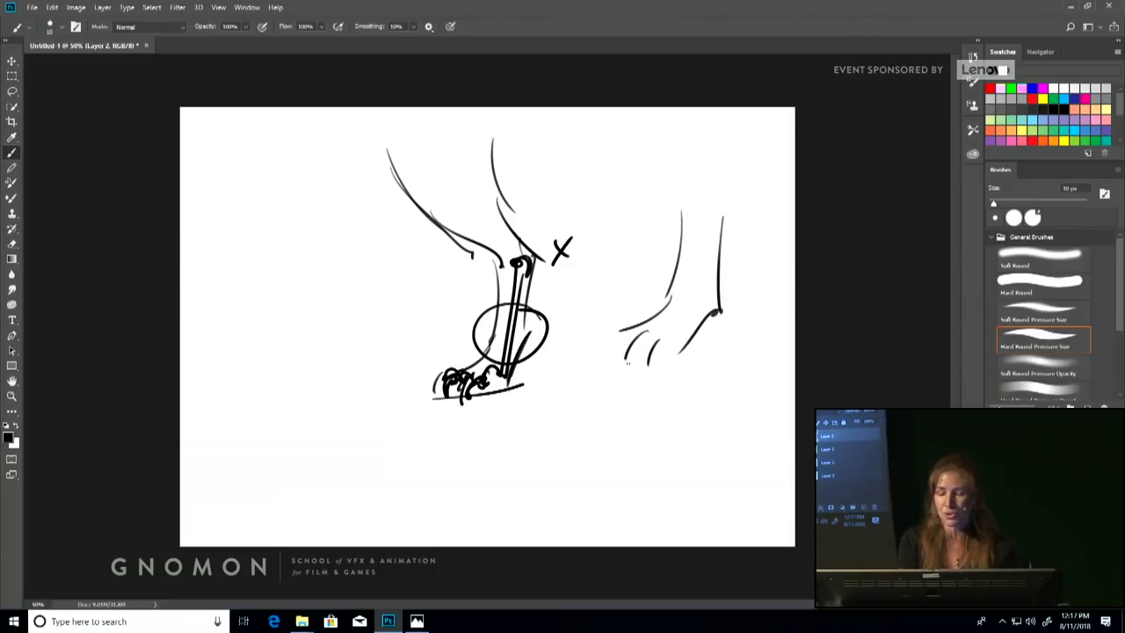
Add a ground line under the second paw study and vertical direction arrows on either side of it
drag(598, 364, 668, 365)
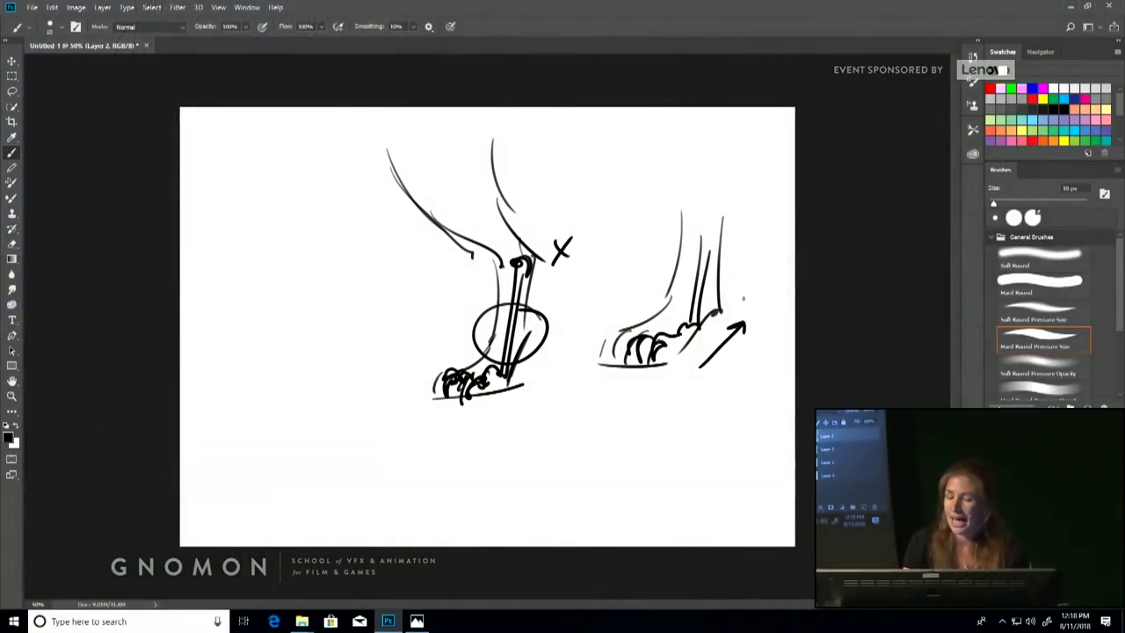
mouse_move(745, 299)
mouse_down()
mouse_move(743, 234)
mouse_move(750, 246)
mouse_up()
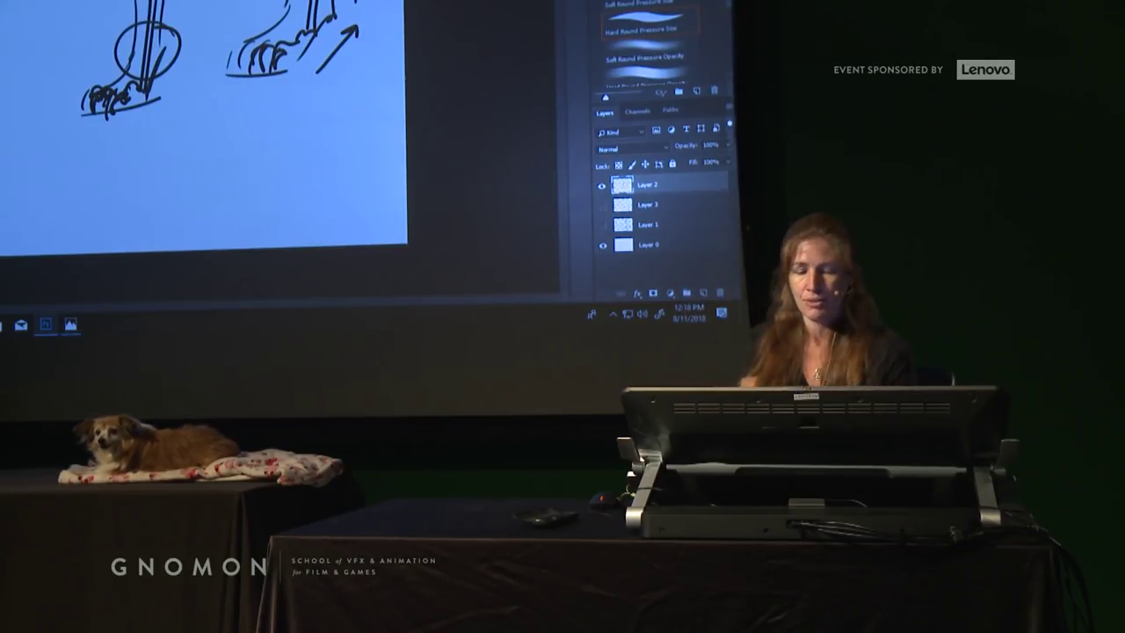
drag(211, 30, 212, 67)
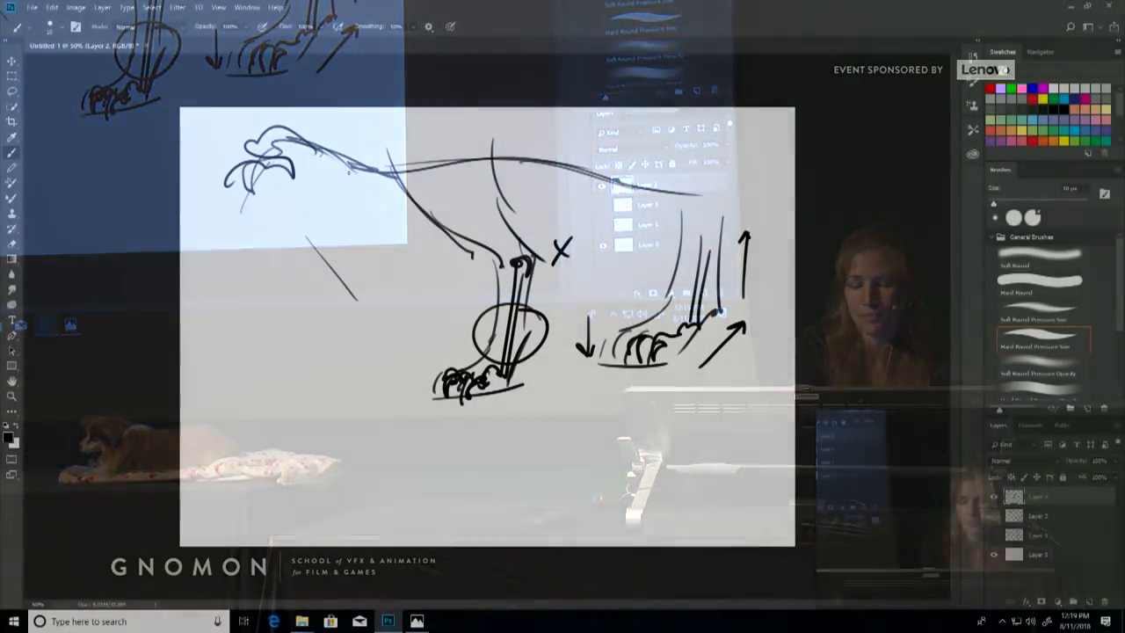
Sketch the animal's shaggy chest, belly and hindquarter contours around the leg studies, with a diagonal arrow toward the second paw
drag(313, 253, 348, 315)
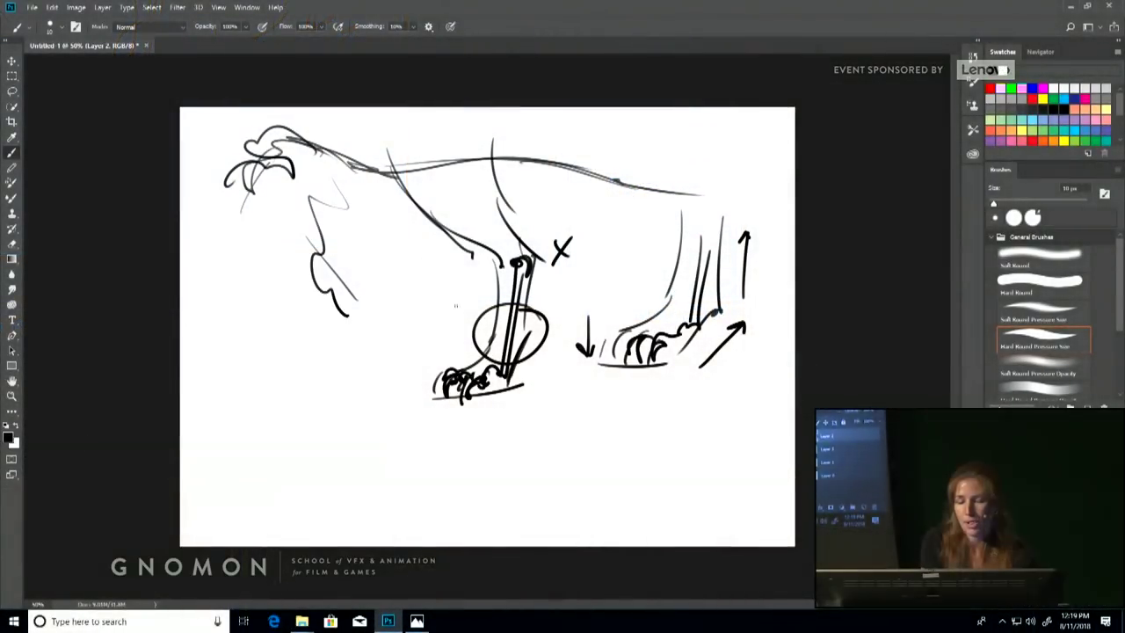
drag(416, 305, 540, 280)
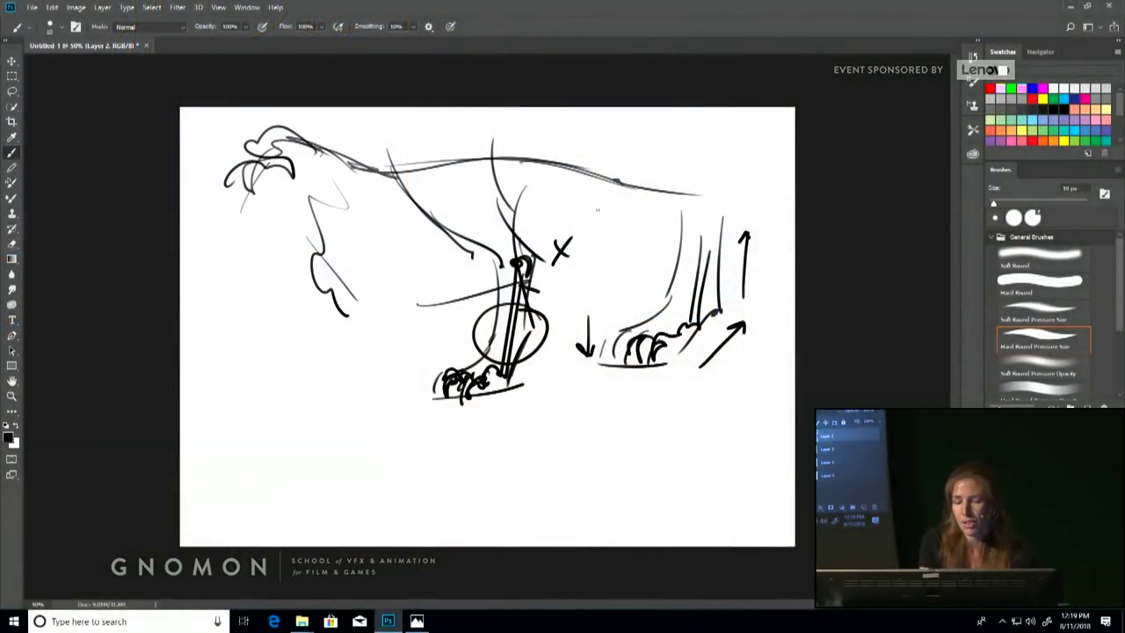
drag(605, 216, 587, 323)
drag(524, 283, 599, 350)
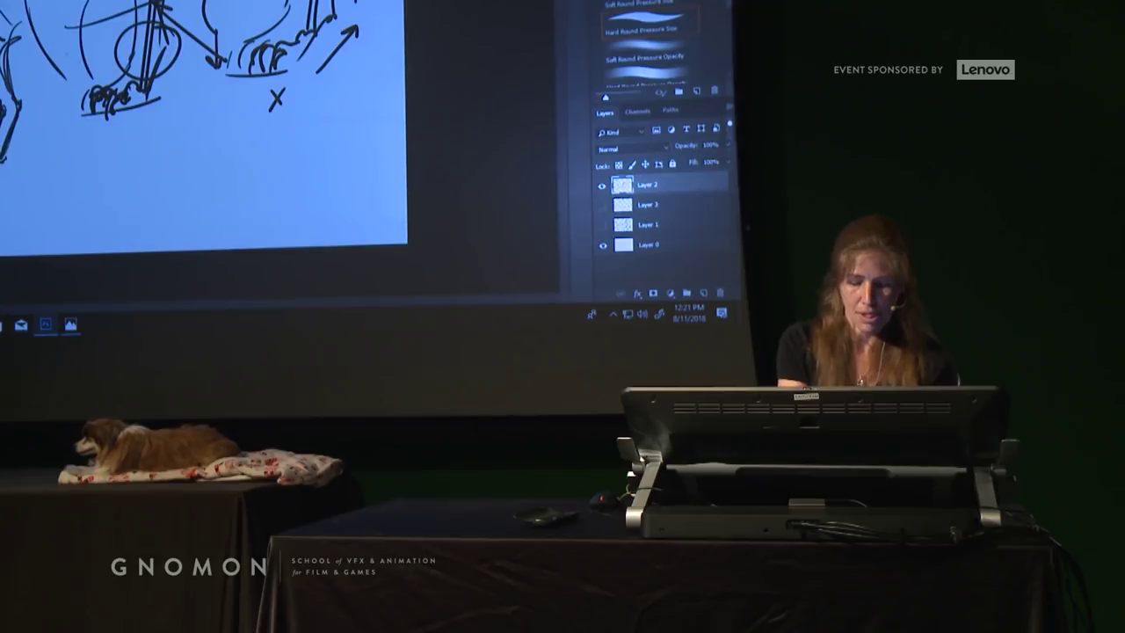
Refine the second foreleg from the left by darkening its contours and defining the toes and sole of the paw
mouse_move(51, 55)
mouse_down()
mouse_move(81, 95)
mouse_move(95, 76)
mouse_move(100, 93)
mouse_up()
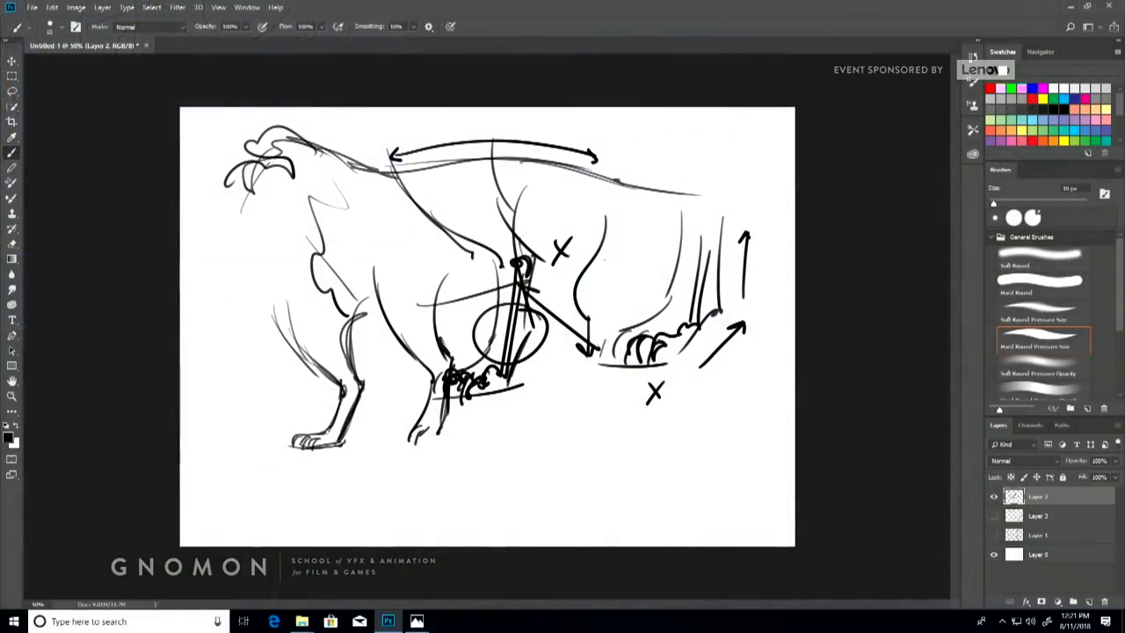
mouse_move(417, 422)
mouse_down()
mouse_move(396, 443)
mouse_move(420, 444)
mouse_move(440, 426)
mouse_up()
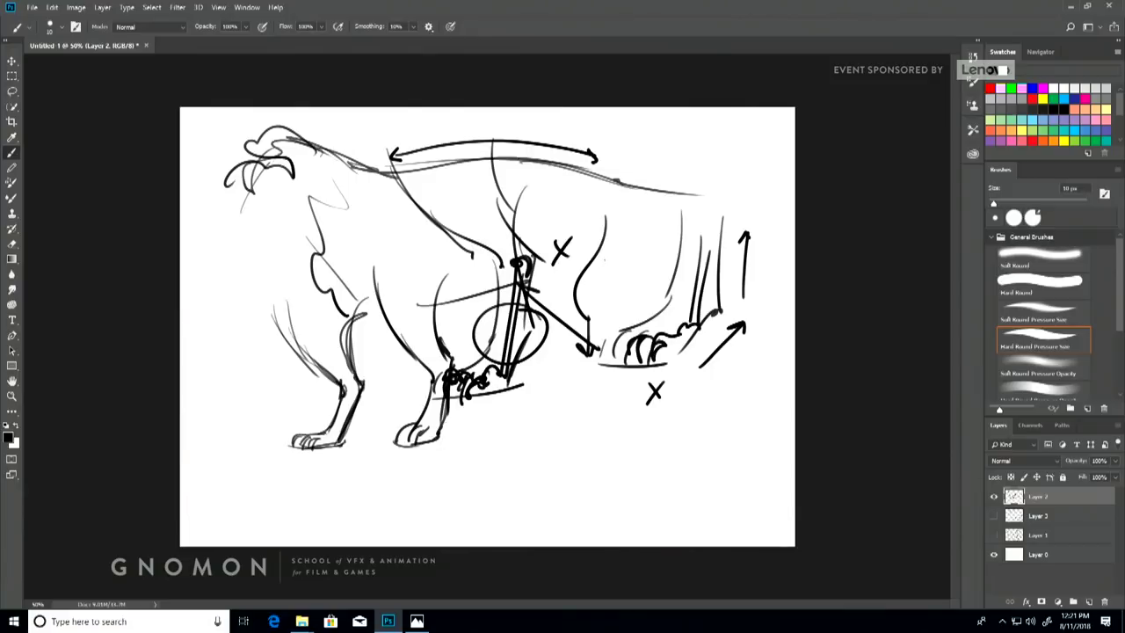
mouse_move(413, 427)
mouse_down()
mouse_move(405, 446)
mouse_move(440, 443)
mouse_up()
drag(397, 446, 441, 437)
drag(445, 399, 438, 430)
drag(461, 362, 450, 392)
drag(439, 316, 459, 369)
drag(422, 274, 427, 373)
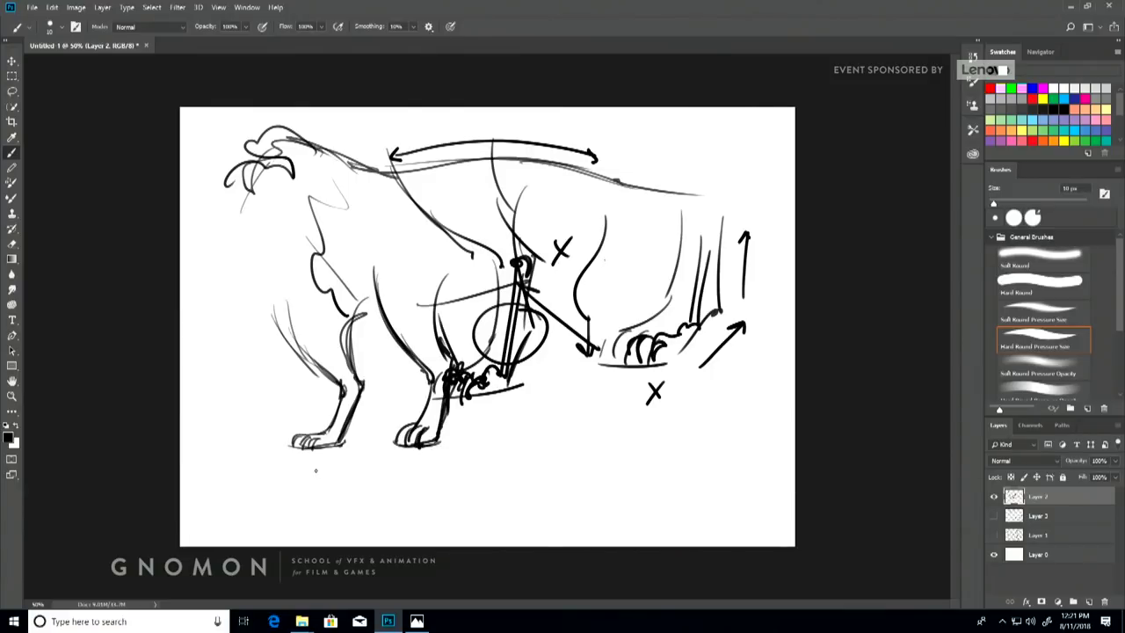
Hand-letter FOX and DOG beneath the two foreleg sketches and underline both paws
mouse_move(288, 473)
mouse_down()
mouse_move(285, 492)
mouse_move(297, 472)
mouse_up()
drag(286, 482, 294, 481)
drag(308, 476, 316, 491)
drag(409, 472, 408, 489)
drag(427, 471, 439, 498)
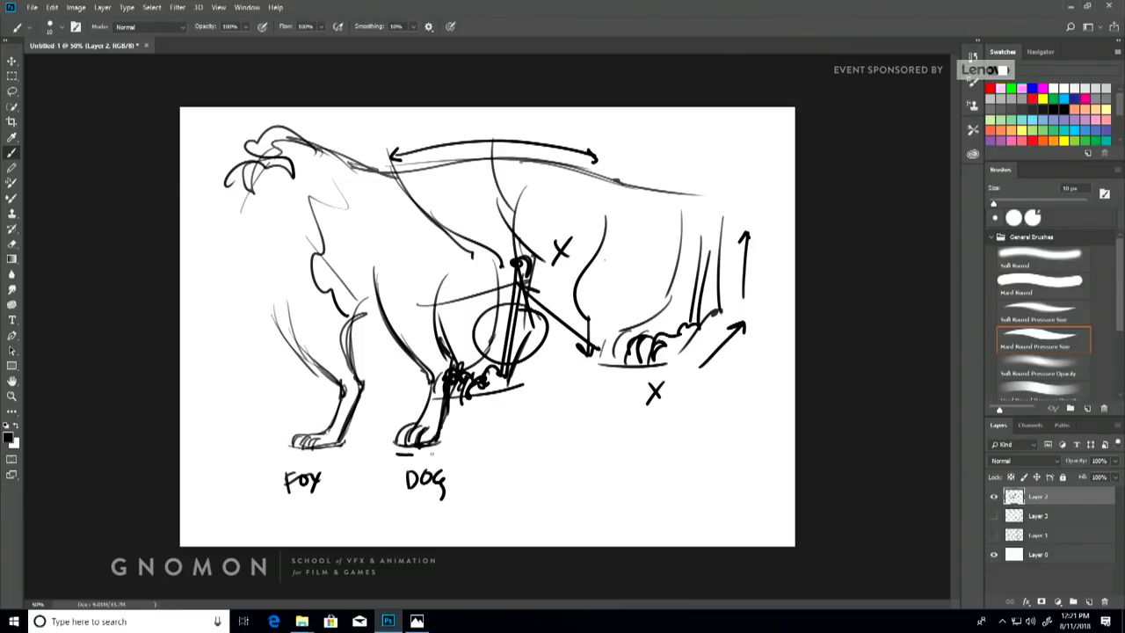
drag(413, 453, 432, 452)
drag(290, 457, 339, 456)
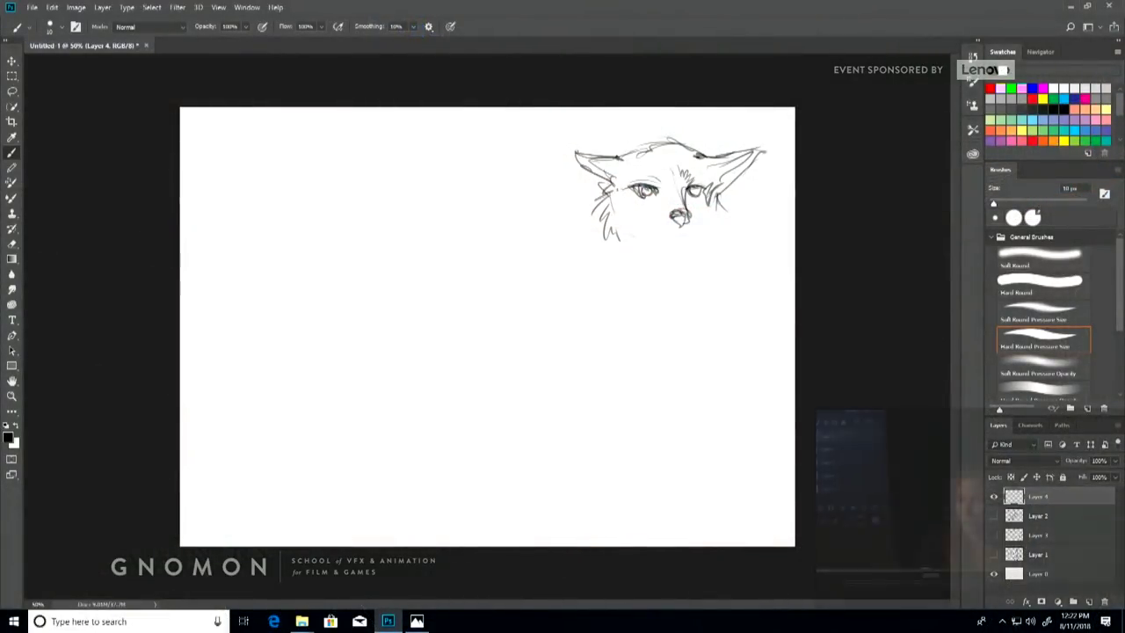
On Layer 4, darken the fox head's ear edges and add fur strokes along both cheeks
mouse_move(603, 159)
mouse_down()
mouse_move(572, 153)
mouse_move(587, 178)
mouse_up()
mouse_move(585, 173)
mouse_down()
mouse_move(617, 197)
mouse_move(593, 212)
mouse_up()
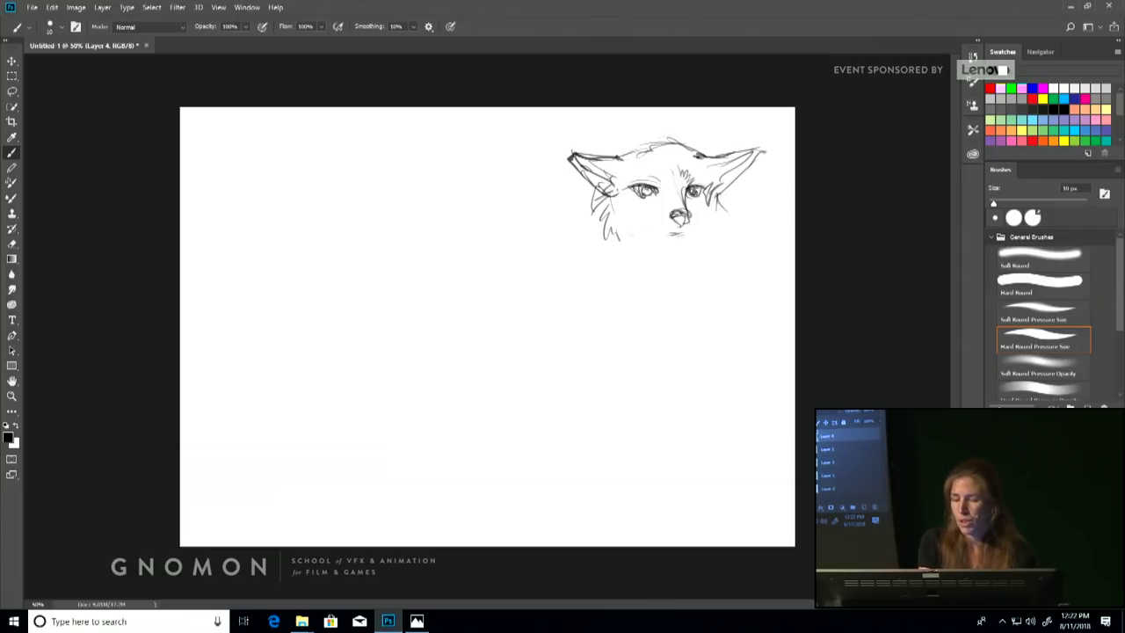
drag(732, 188, 720, 199)
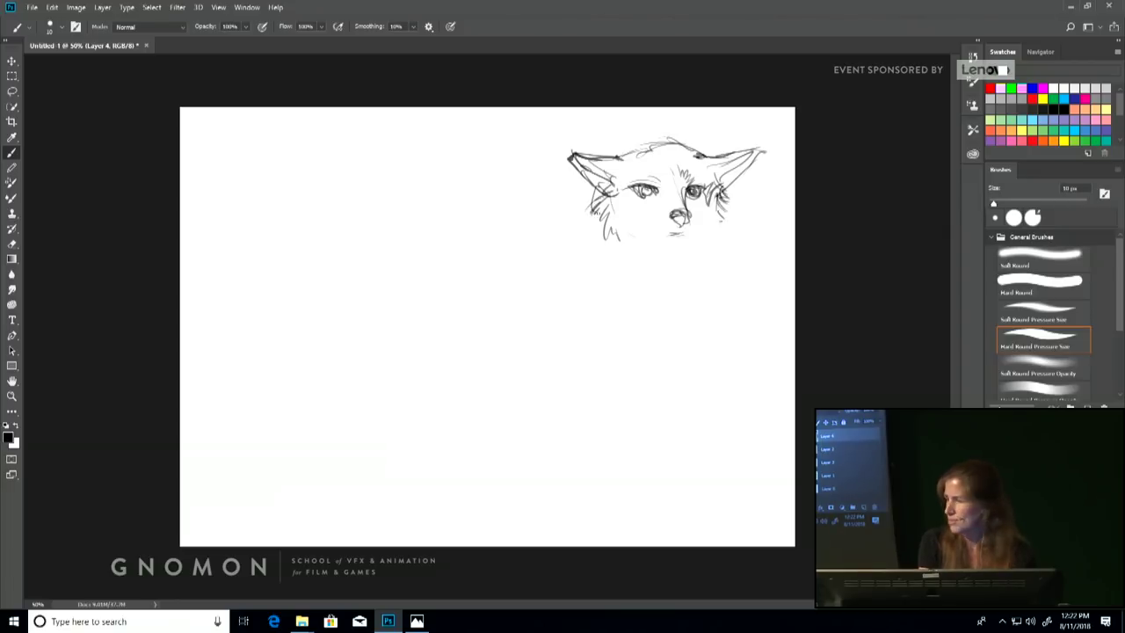
mouse_move(614, 241)
mouse_down()
mouse_move(646, 247)
mouse_move(605, 220)
mouse_up()
drag(606, 172, 598, 200)
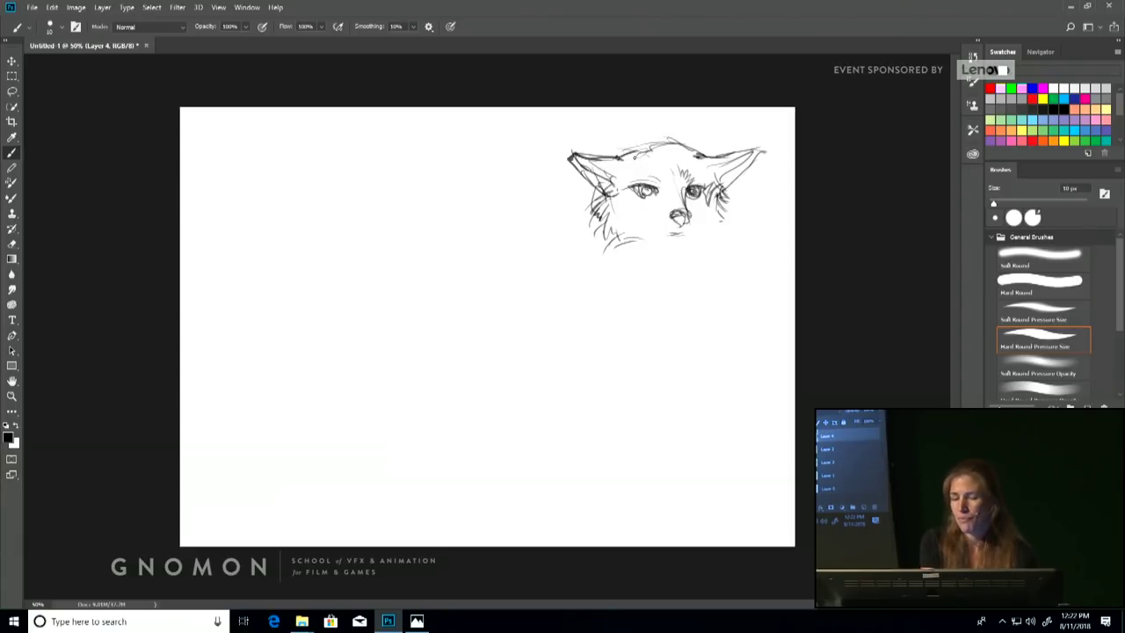
Strengthen the fox's brow line and draw the mouth, nose and lower muzzle contours
drag(605, 158, 654, 160)
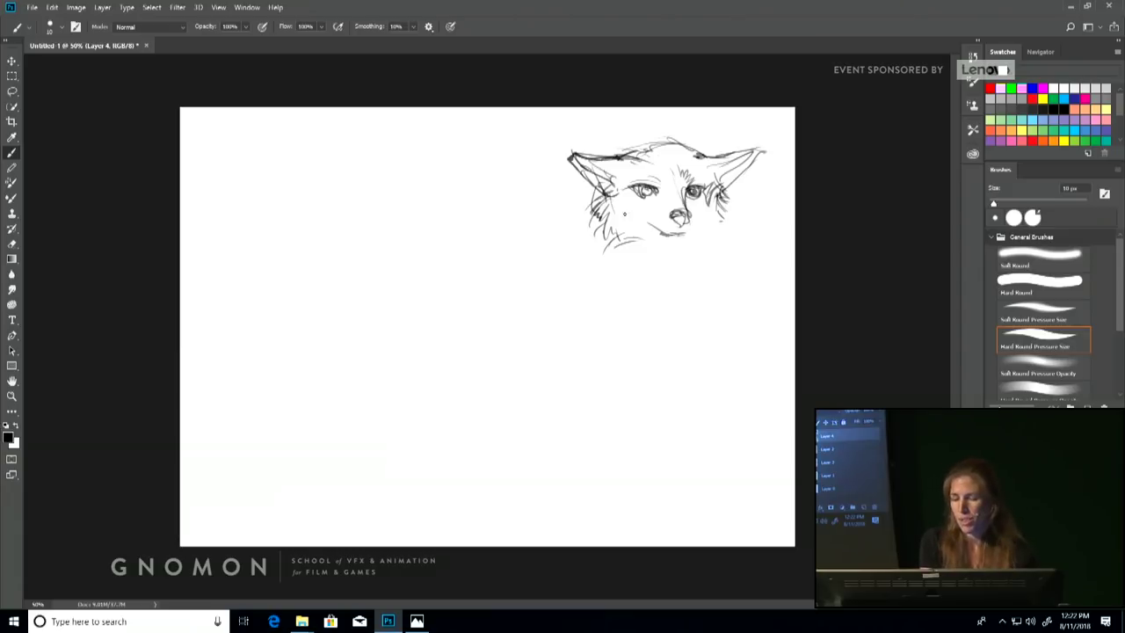
drag(635, 219, 663, 235)
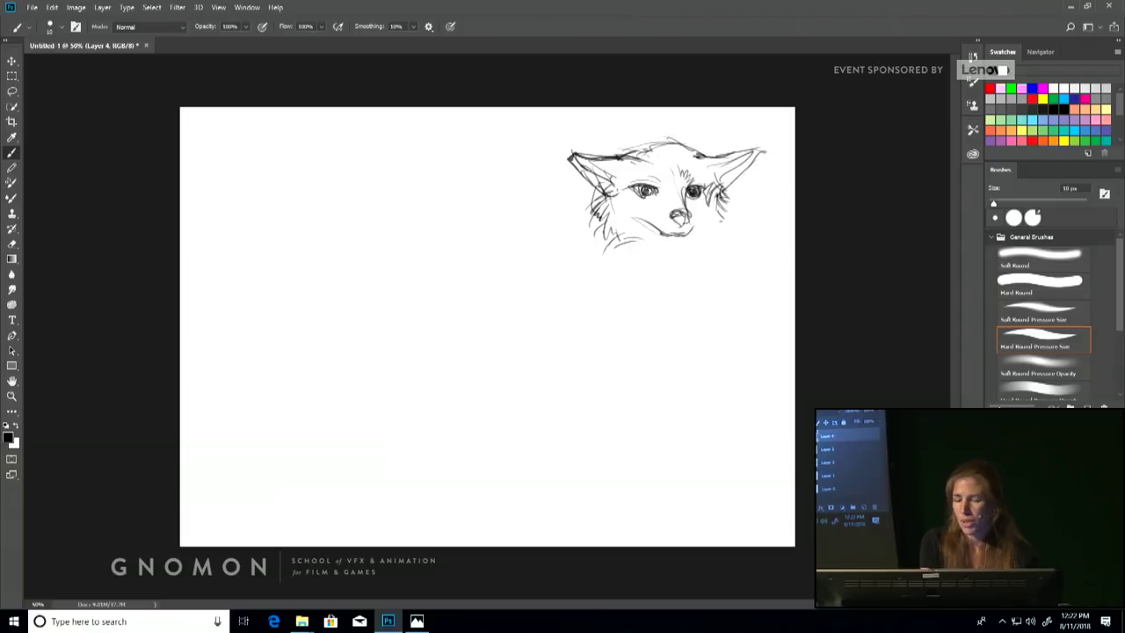
drag(662, 196, 685, 225)
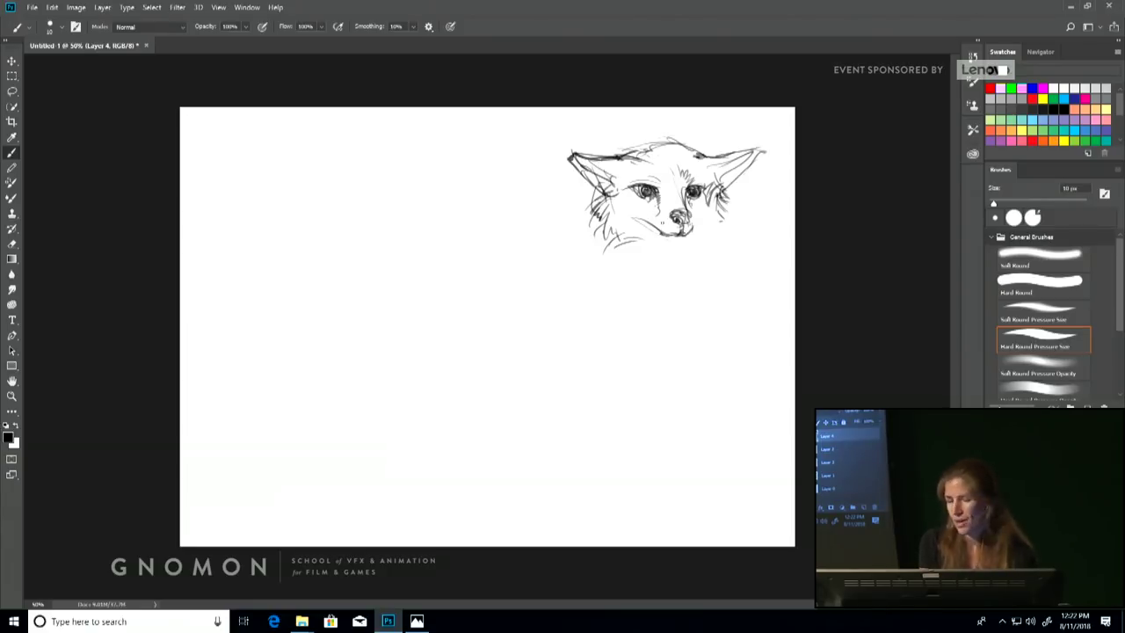
drag(632, 217, 657, 239)
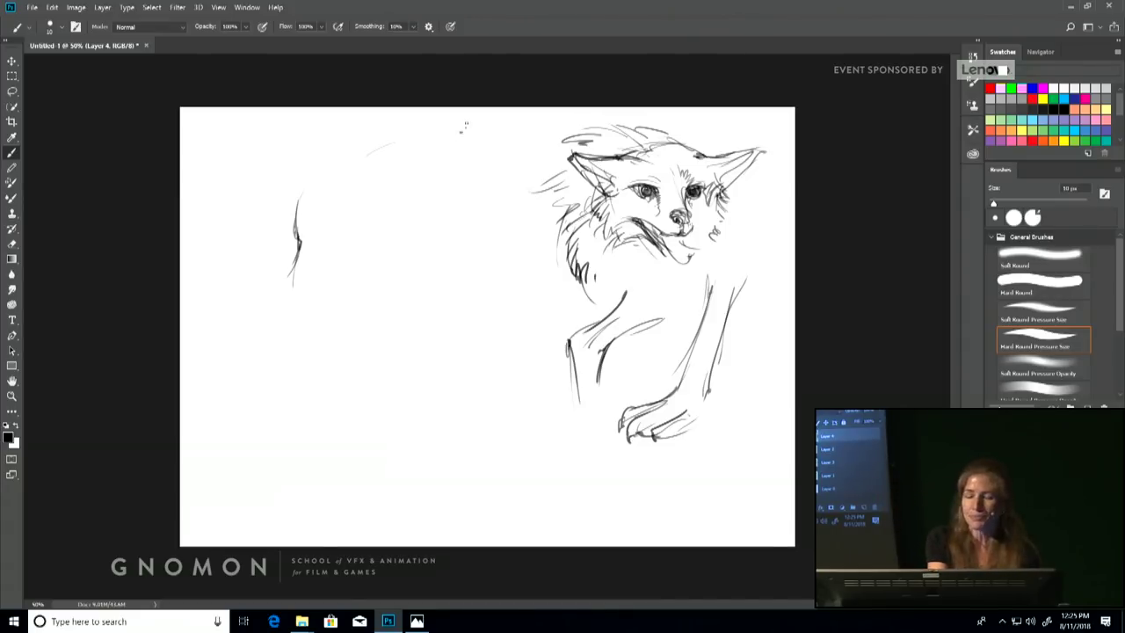
Sketch a second animal's arched back from the raised neck down to the rump, beside the fox
mouse_move(463, 128)
mouse_down()
mouse_move(390, 186)
mouse_move(431, 160)
mouse_move(310, 221)
mouse_up()
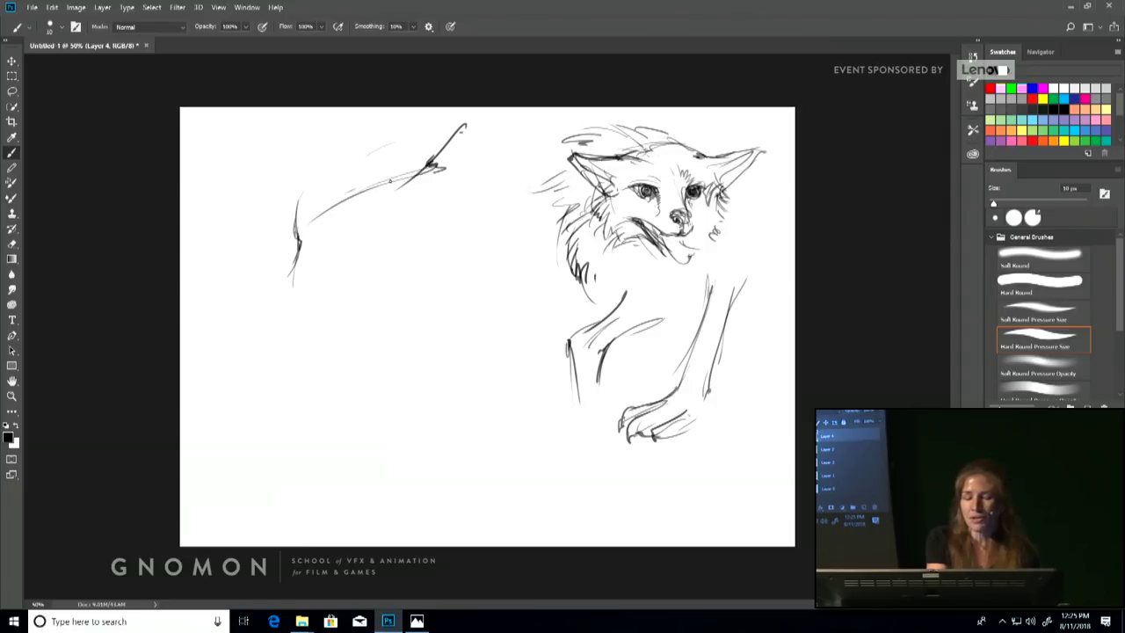
drag(434, 172, 290, 254)
drag(395, 179, 469, 123)
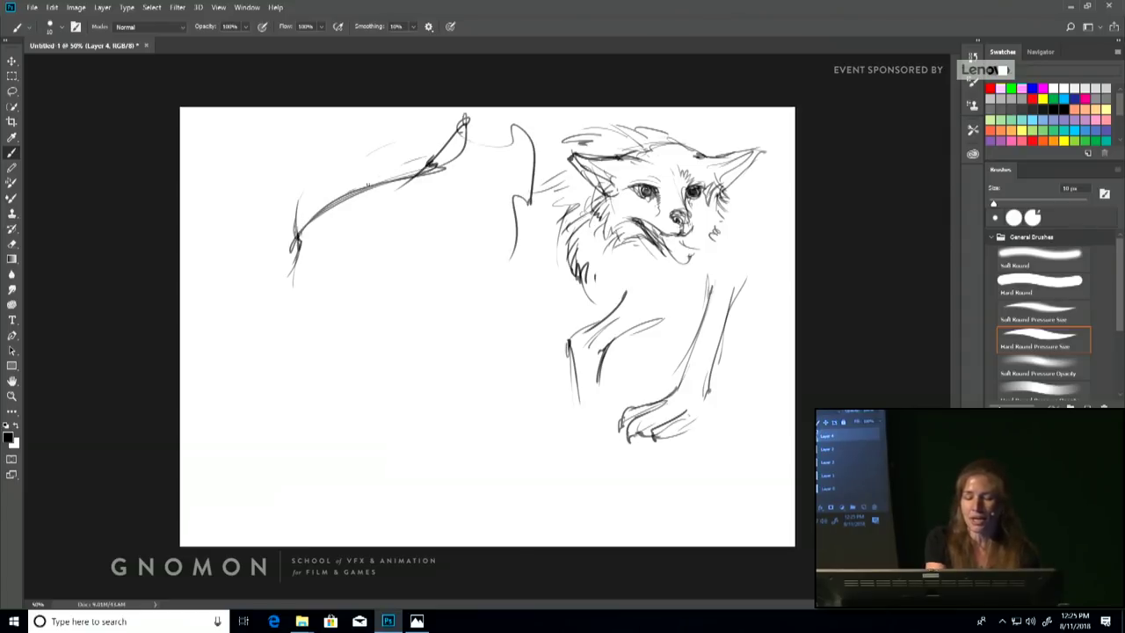
drag(405, 165, 296, 262)
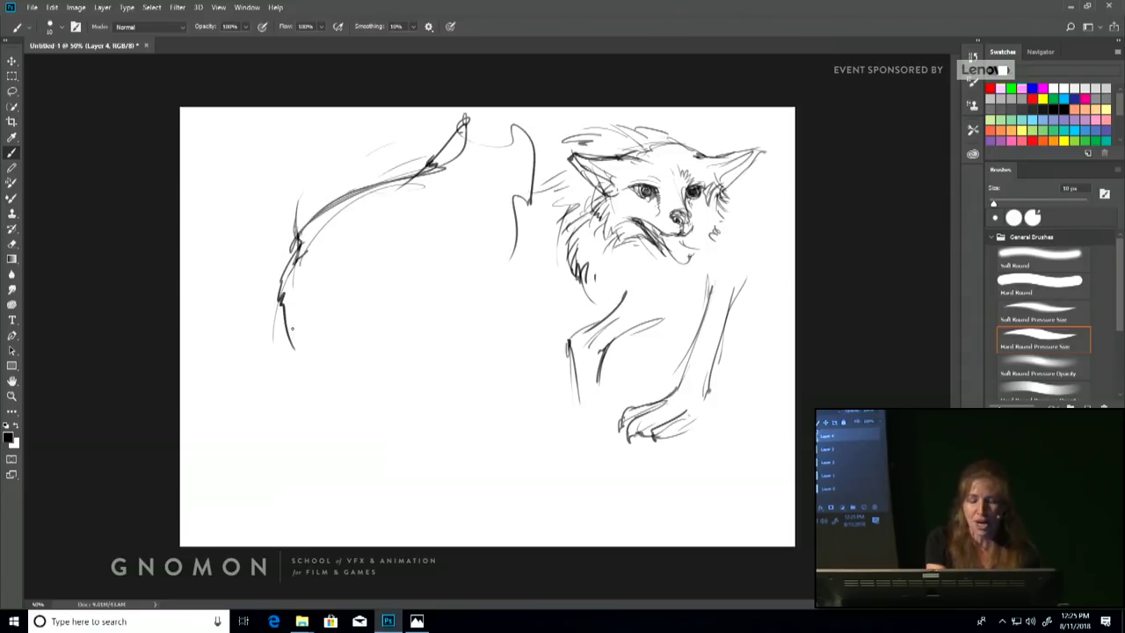
Draw the second animal's long hanging tail and the start of its hind leg
drag(296, 334, 221, 435)
mouse_move(303, 276)
mouse_down()
mouse_move(316, 264)
mouse_move(300, 427)
mouse_up()
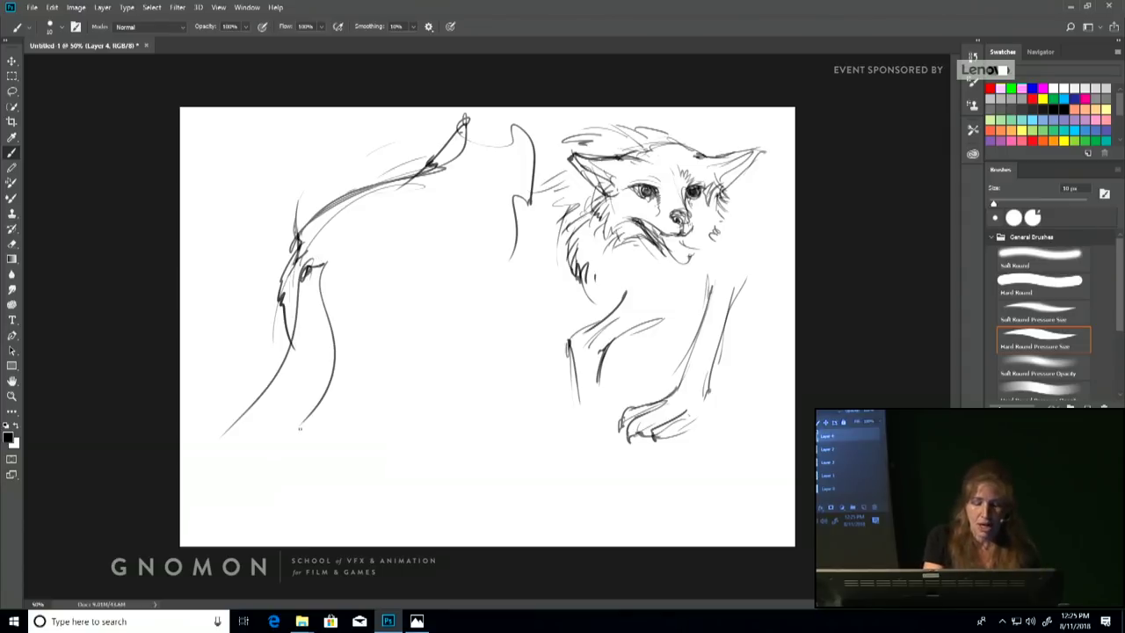
drag(342, 306, 348, 328)
drag(331, 269, 361, 338)
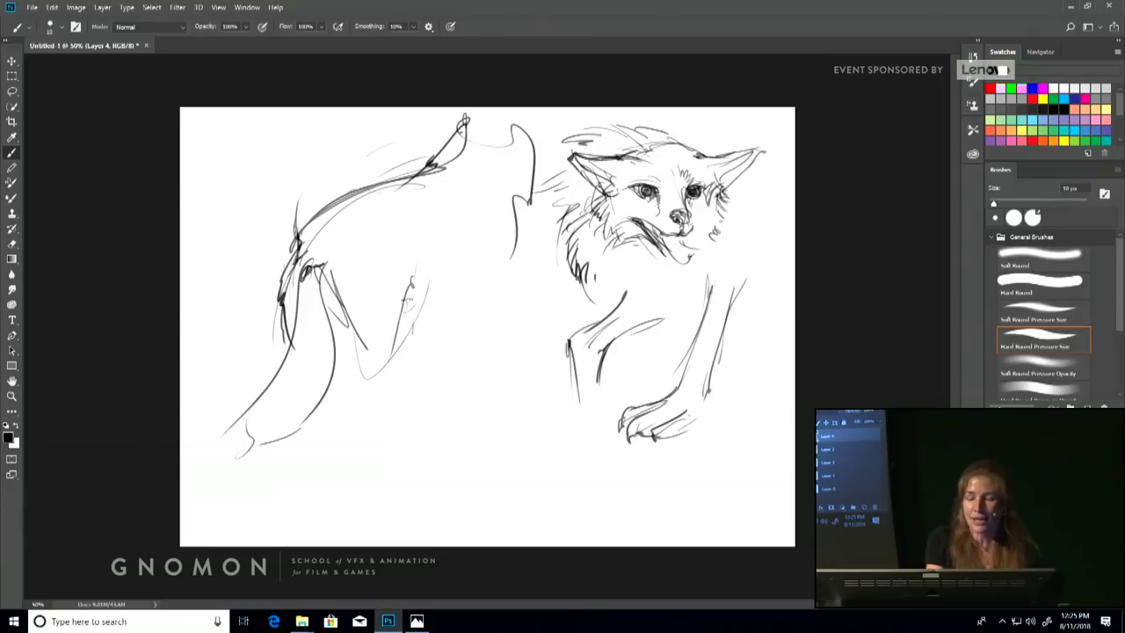
Sketch the second animal's belly line, chest and shoulder curve, and begin its foreleg
drag(409, 299, 510, 191)
drag(524, 149, 505, 264)
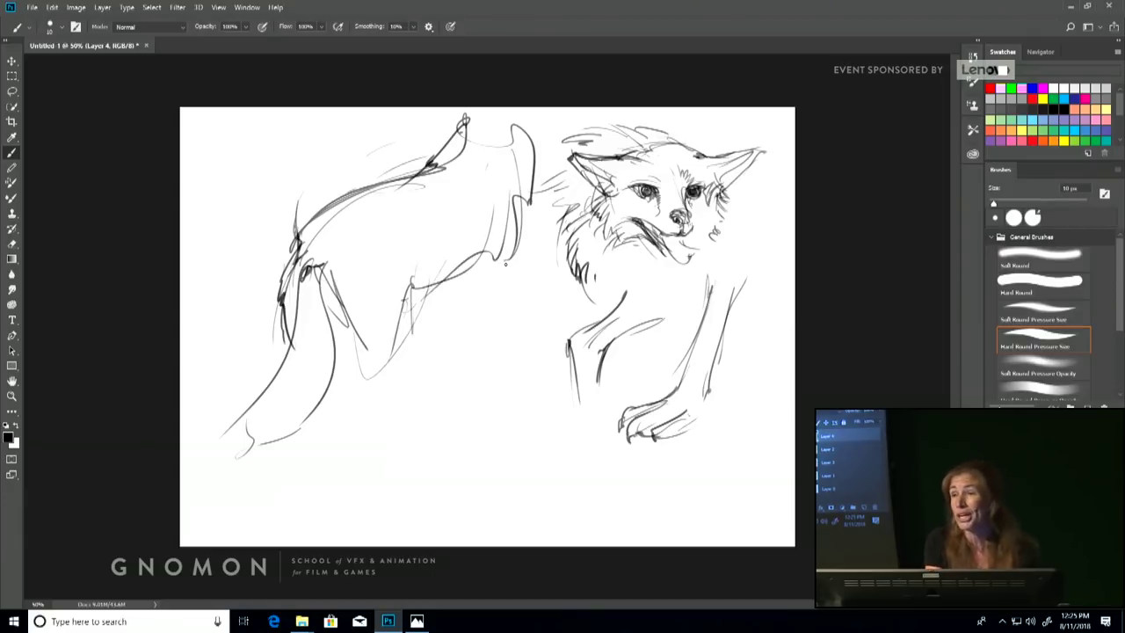
drag(515, 148, 504, 245)
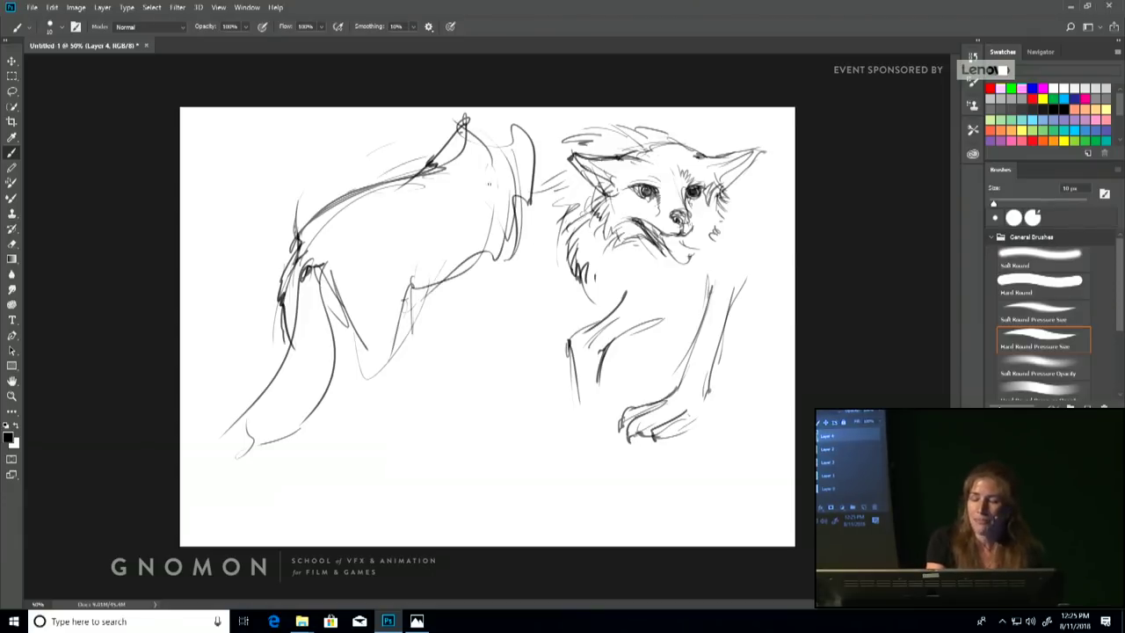
drag(450, 174, 502, 208)
drag(510, 218, 492, 292)
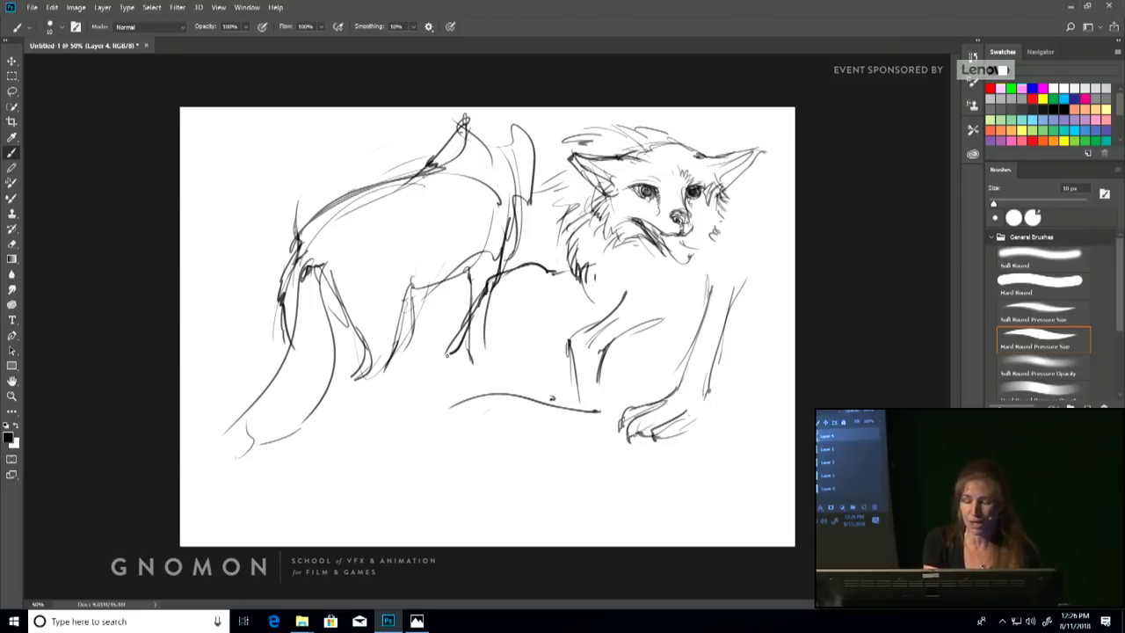
Overlay the second animal with a forefoot-to-tail base line, a bold back line and guide lines running down through its legs
drag(446, 345, 223, 445)
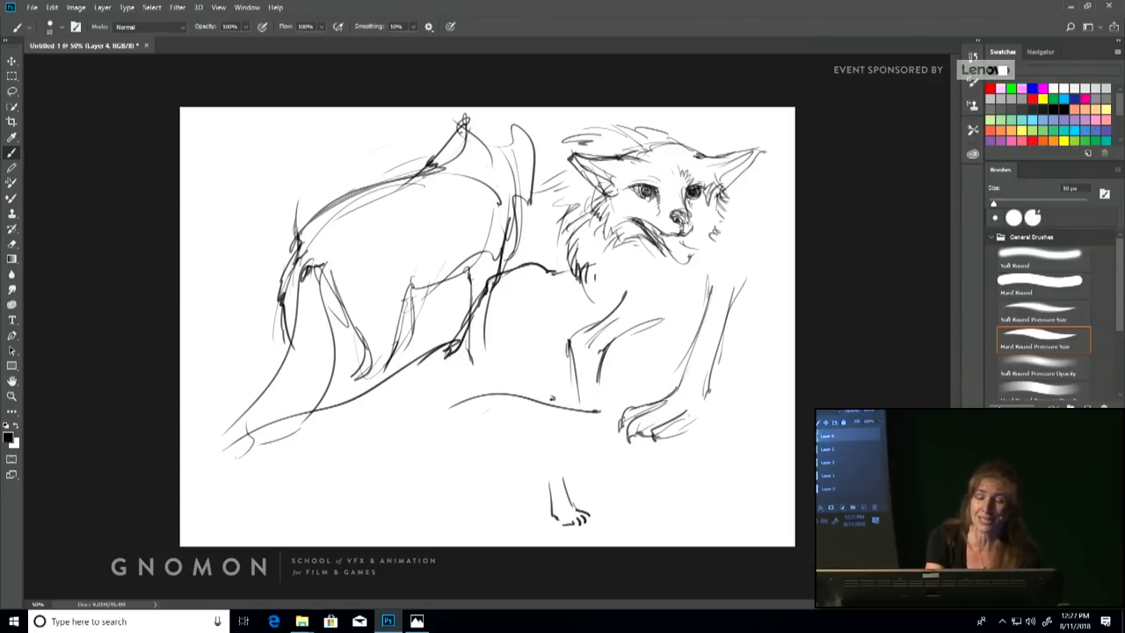
mouse_move(478, 121)
mouse_down()
mouse_move(450, 157)
mouse_move(281, 257)
mouse_up()
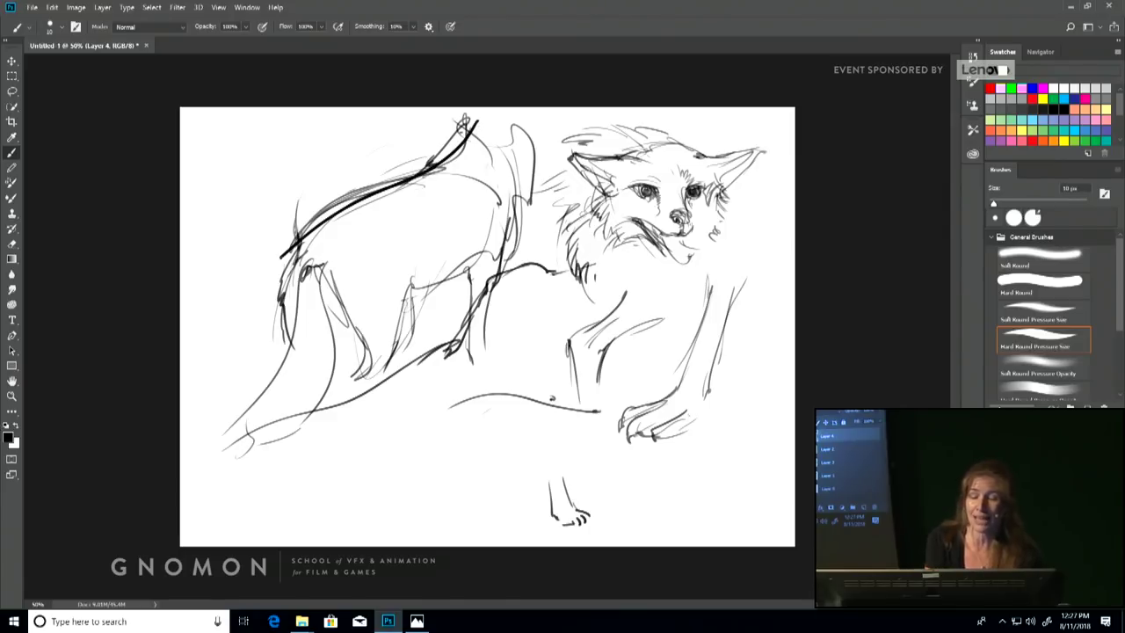
mouse_move(355, 212)
mouse_down()
mouse_move(365, 239)
mouse_move(363, 376)
mouse_up()
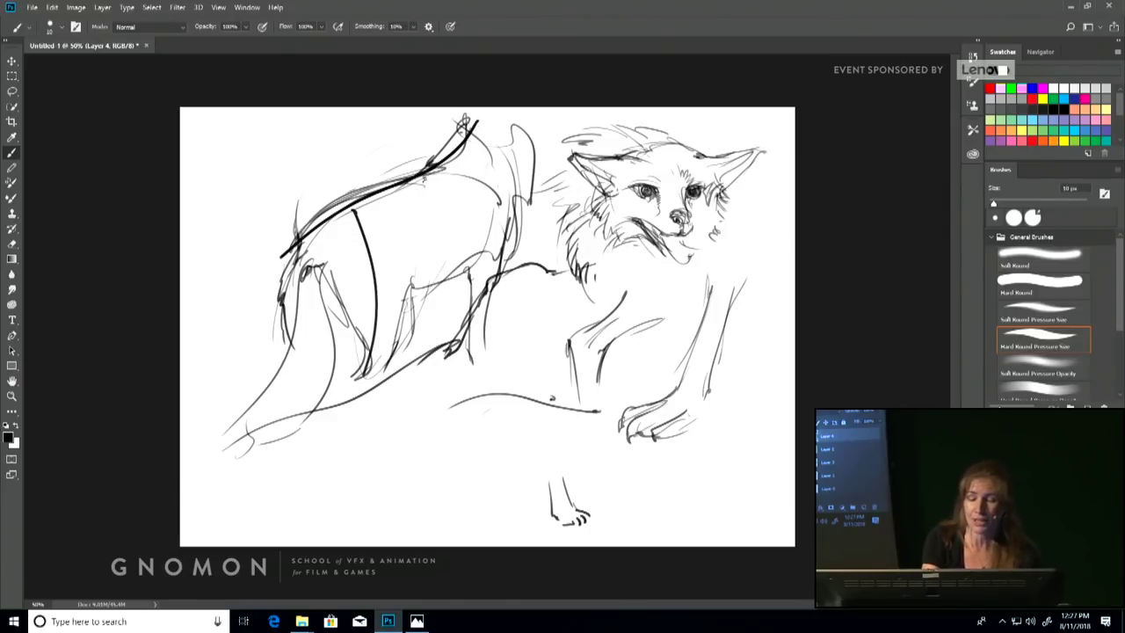
mouse_move(464, 176)
mouse_down()
mouse_move(467, 339)
mouse_move(428, 321)
mouse_up()
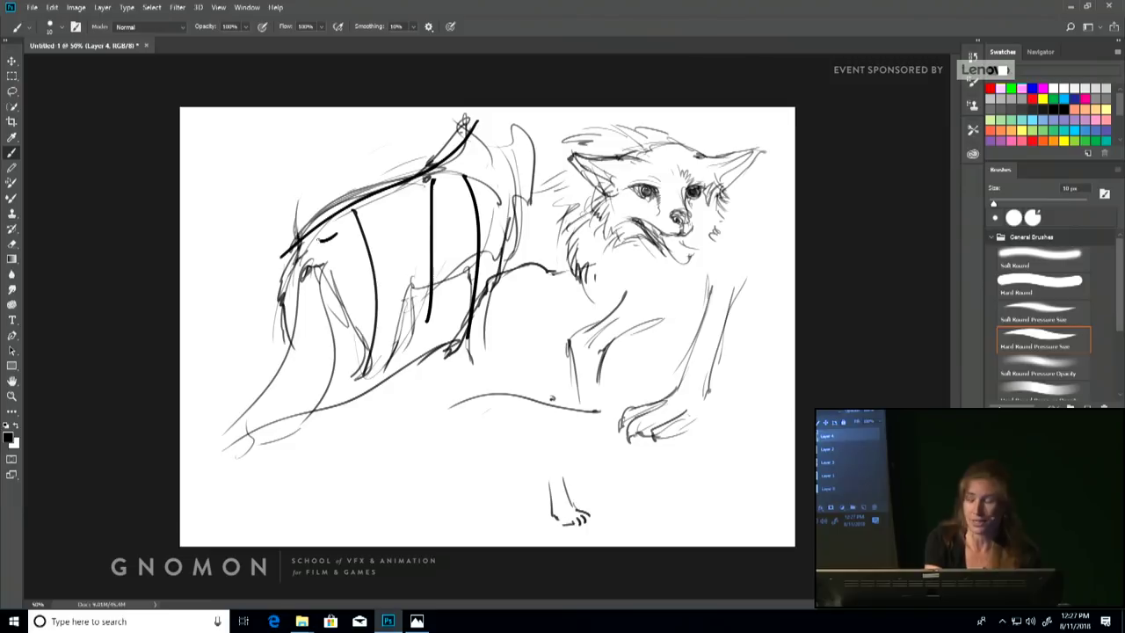
drag(322, 239, 296, 361)
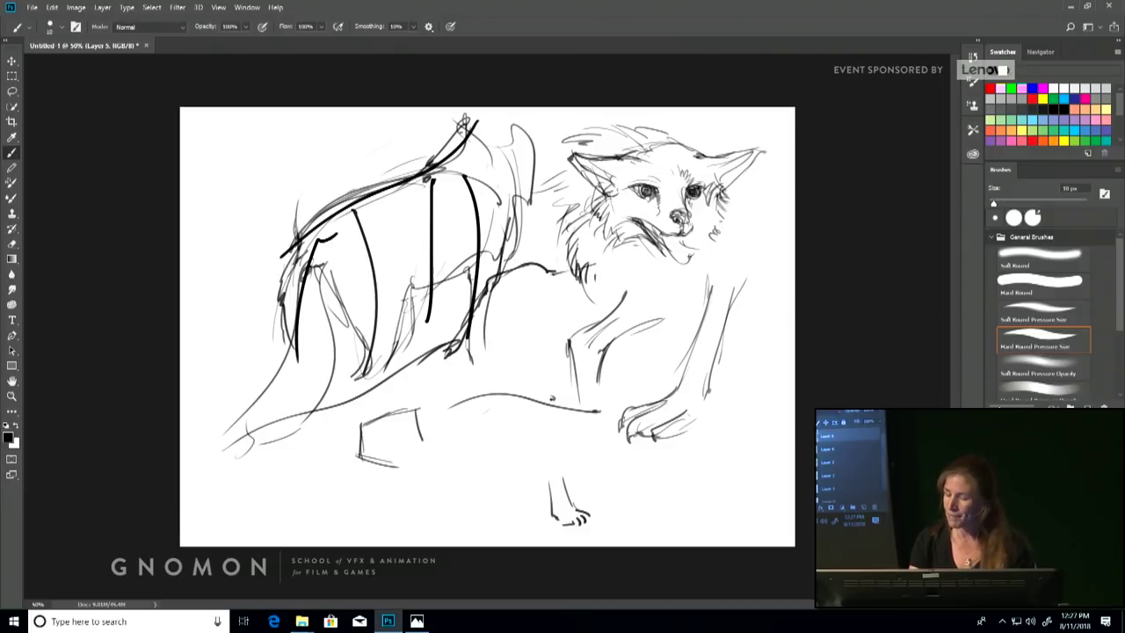
Undo the small box sketch and, on a blank Layer 5 view, sketch the head top and ears of a seated dog from behind
key(ctrl+alt+z)
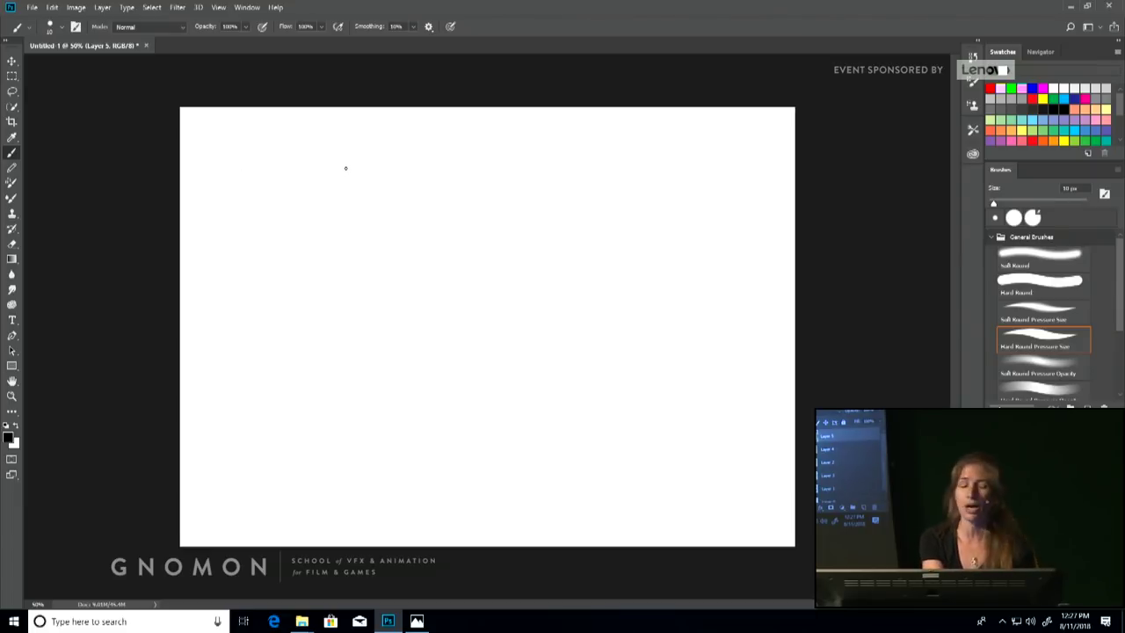
mouse_move(280, 139)
mouse_down()
mouse_move(319, 131)
mouse_move(267, 142)
mouse_move(258, 156)
mouse_move(268, 164)
mouse_move(252, 136)
mouse_move(243, 176)
mouse_up()
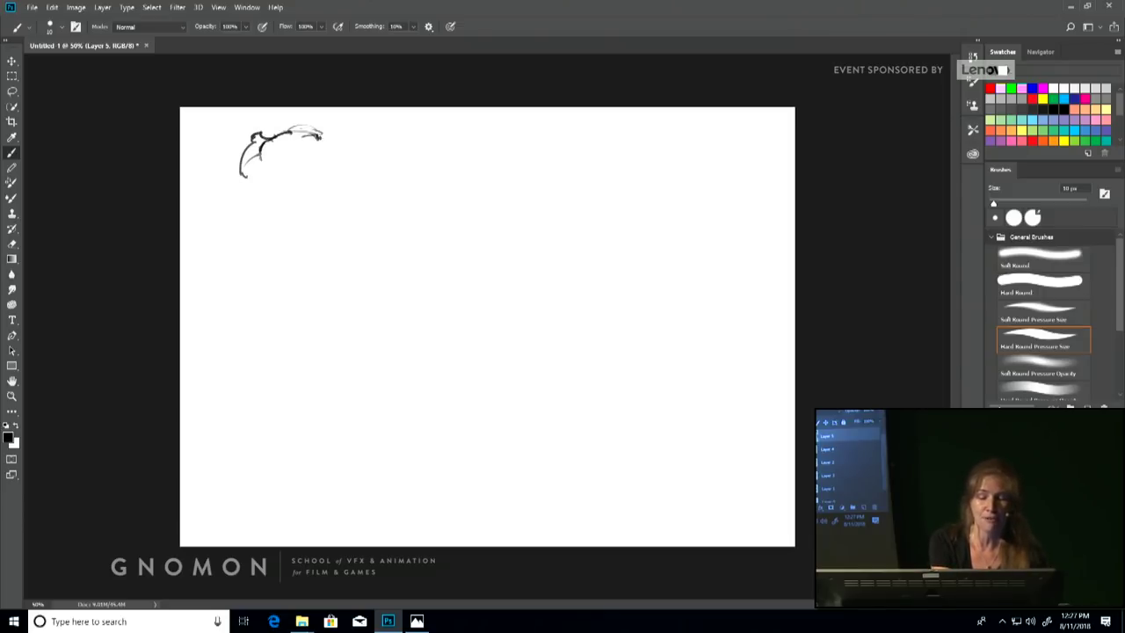
drag(318, 130, 343, 165)
drag(266, 157, 259, 197)
Draw the seated dog's centre spine line and the outer contours of its neck, shoulders and sides
mouse_move(279, 137)
mouse_down()
mouse_move(304, 180)
mouse_move(296, 424)
mouse_up()
mouse_move(258, 197)
mouse_down()
mouse_move(240, 283)
mouse_move(233, 436)
mouse_up()
drag(364, 346, 363, 413)
drag(345, 257, 352, 275)
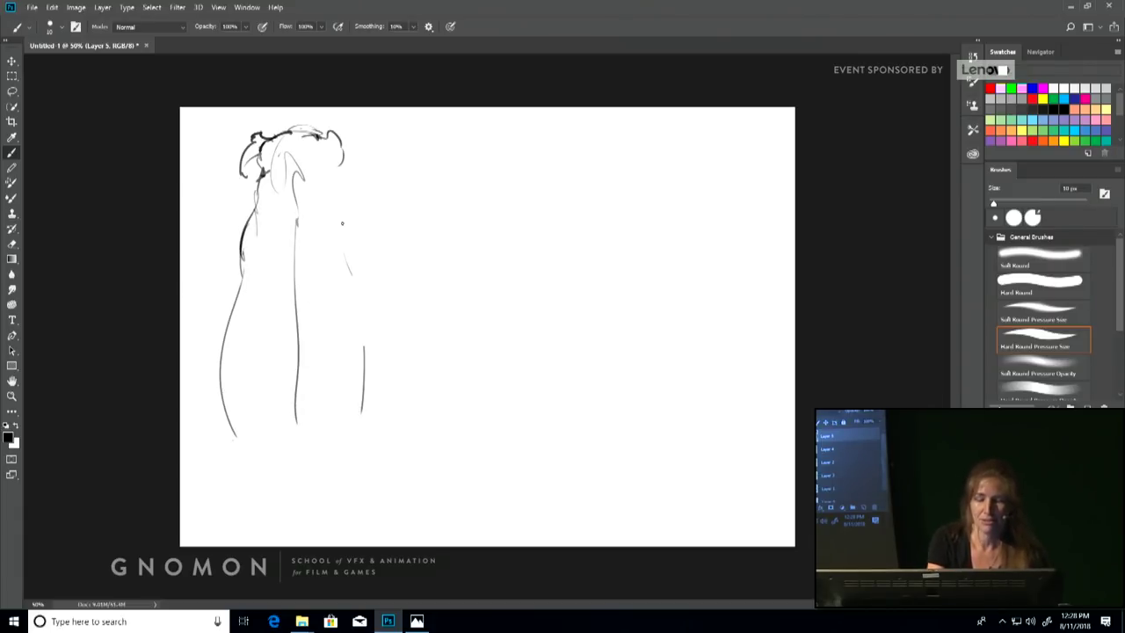
drag(343, 216, 344, 255)
drag(335, 189, 344, 250)
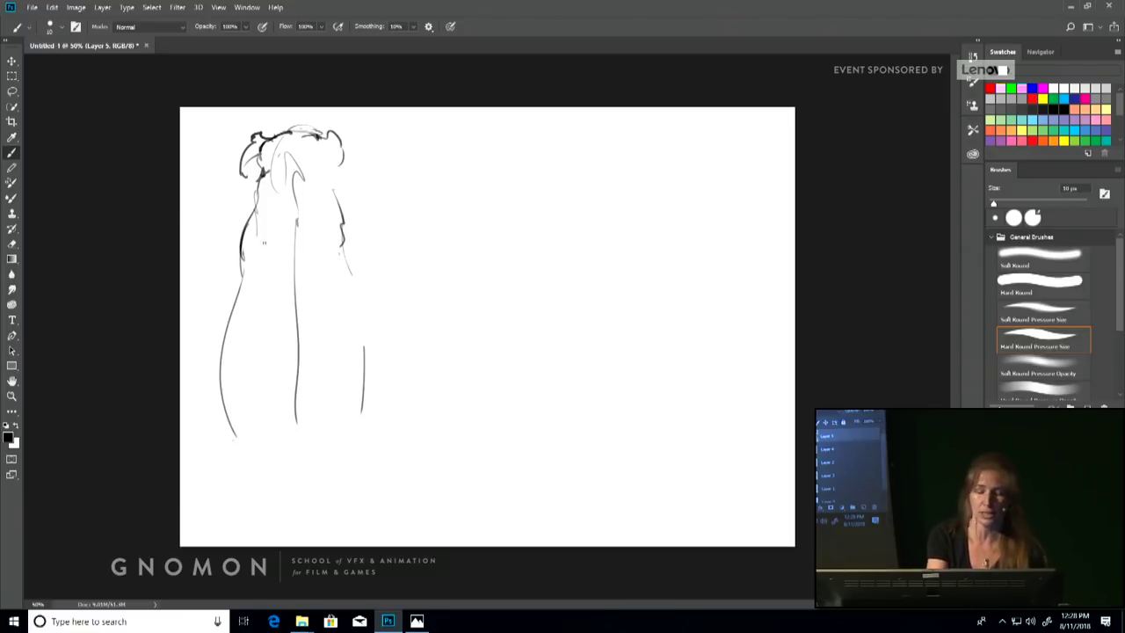
Refine the seated dog's flanks and sketch the rounded haunches on both sides of the lower body
mouse_move(253, 236)
mouse_down()
mouse_move(222, 328)
mouse_move(222, 394)
mouse_up()
drag(234, 349, 208, 445)
drag(347, 389, 306, 452)
drag(305, 456, 290, 468)
drag(343, 287, 346, 377)
drag(340, 362, 308, 452)
drag(352, 278, 336, 440)
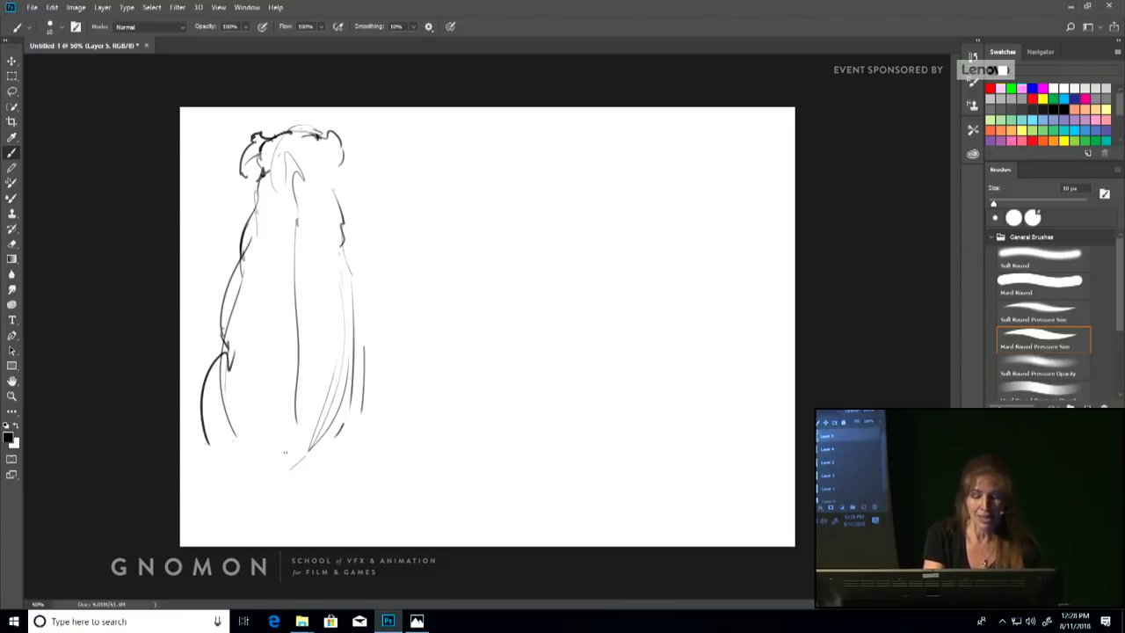
Close the seated dog's rump, reinforce its spine line and add the curved tail and foot stroke
drag(221, 450, 313, 461)
mouse_move(299, 225)
mouse_down()
mouse_move(297, 363)
mouse_move(267, 452)
mouse_move(184, 459)
mouse_up()
mouse_move(270, 454)
mouse_down()
mouse_move(245, 516)
mouse_move(277, 527)
mouse_up()
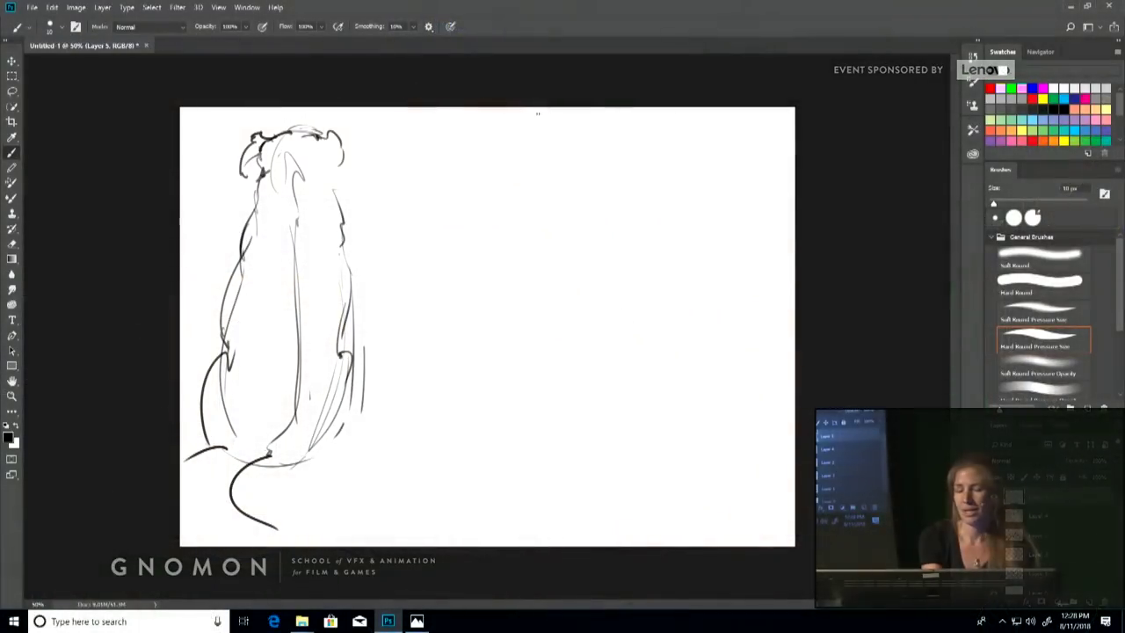
Begin a second seated dog beside the first with its crown, shaggy neck fur, shoulder marks and back contour
mouse_move(489, 125)
mouse_down()
mouse_move(457, 146)
mouse_move(505, 124)
mouse_move(448, 161)
mouse_move(417, 209)
mouse_move(432, 216)
mouse_up()
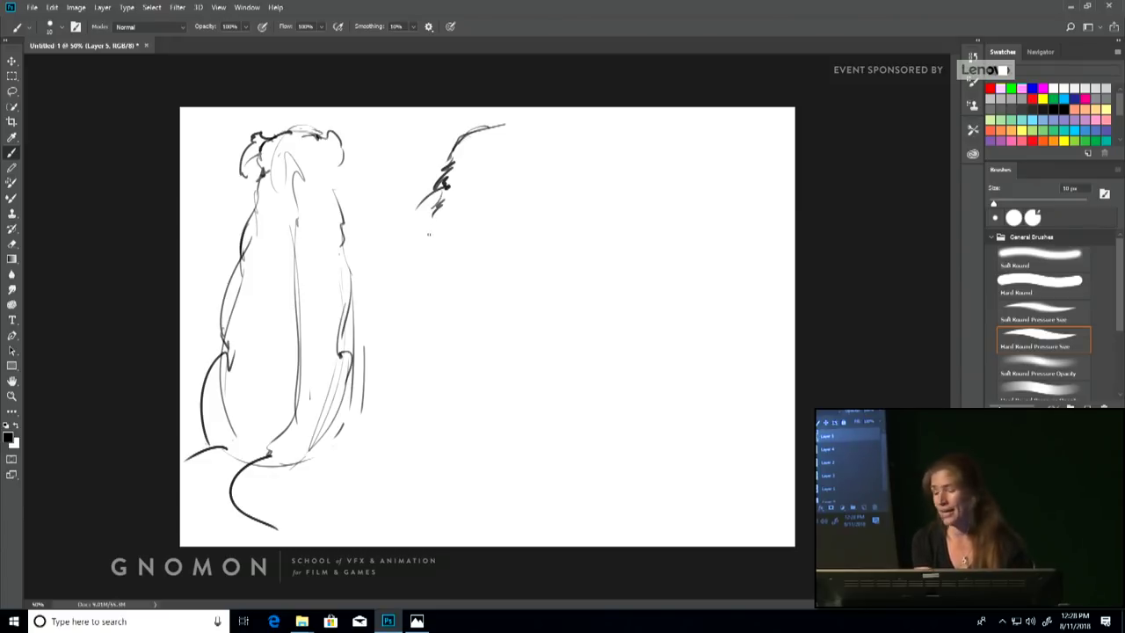
drag(438, 207, 397, 360)
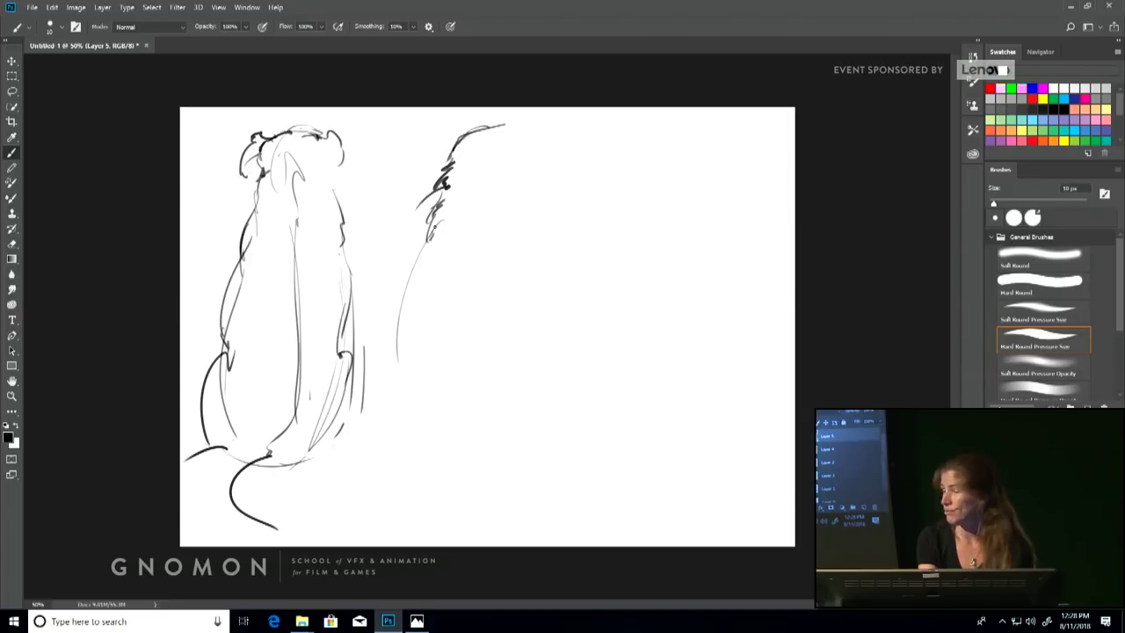
mouse_move(446, 233)
mouse_down()
mouse_move(422, 256)
mouse_move(489, 256)
mouse_up()
drag(506, 134, 500, 243)
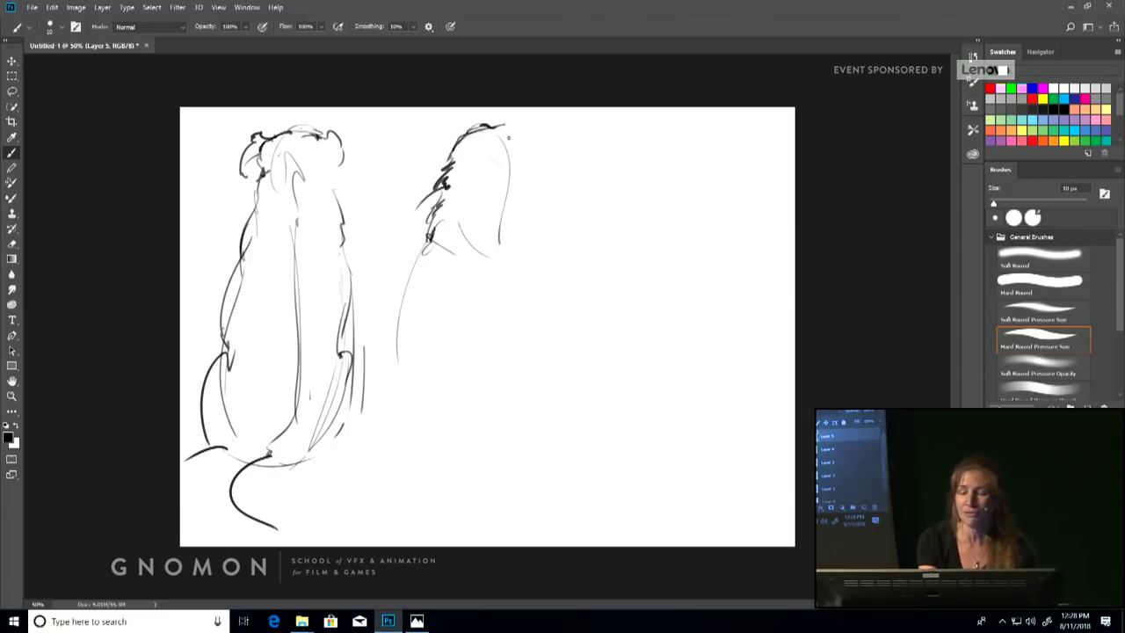
Add the second dog's drooping ear, furry neck and shoulder edge, and the ragged contour at its waist
mouse_move(512, 139)
mouse_down()
mouse_move(536, 156)
mouse_move(527, 200)
mouse_up()
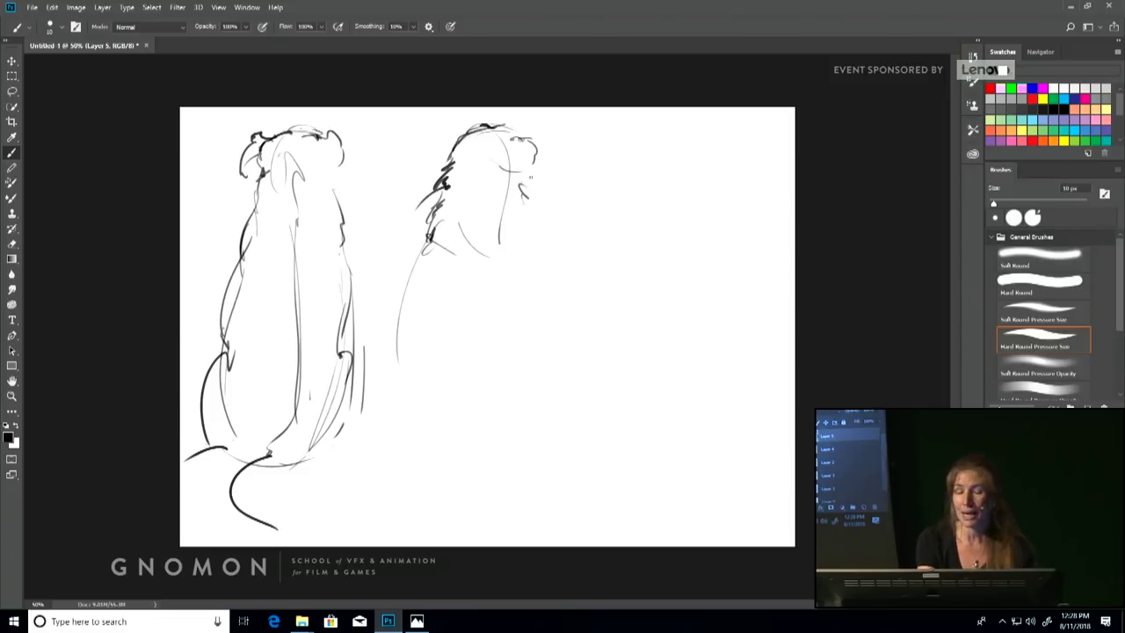
drag(534, 145, 538, 177)
mouse_move(510, 139)
mouse_down()
mouse_move(532, 189)
mouse_move(516, 216)
mouse_move(510, 312)
mouse_up()
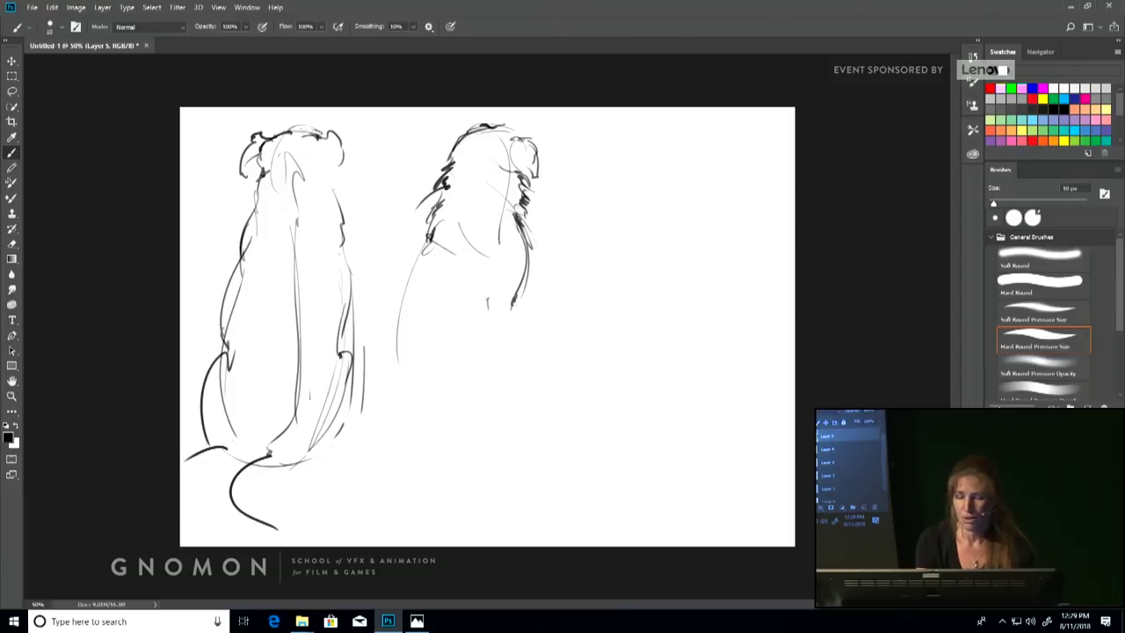
mouse_move(489, 304)
mouse_down()
mouse_move(505, 280)
mouse_move(482, 330)
mouse_up()
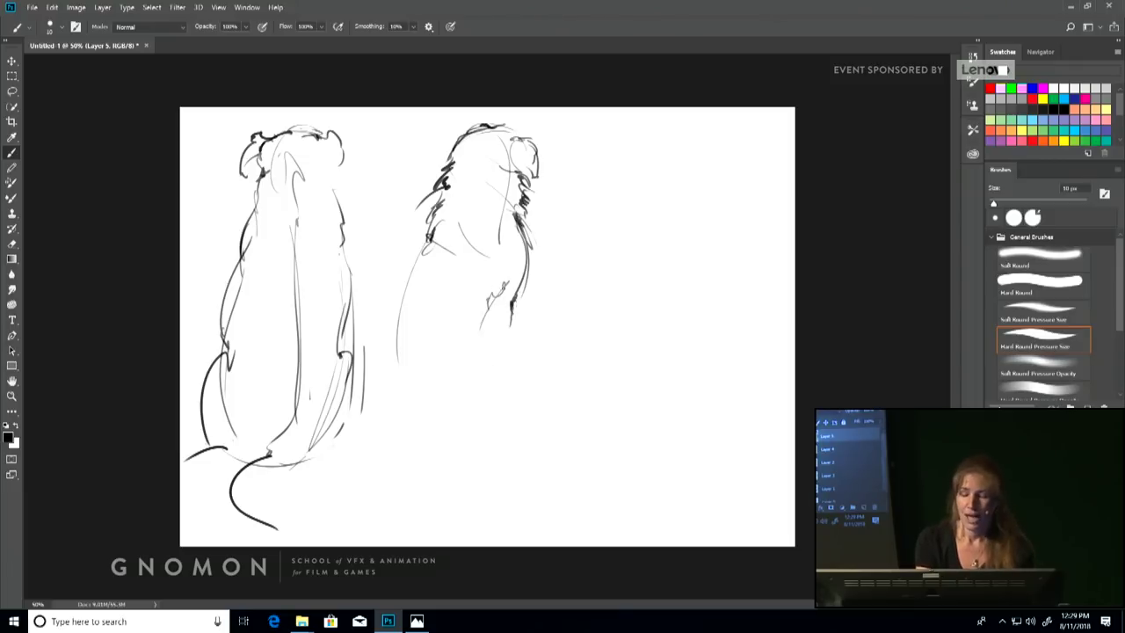
drag(503, 290, 483, 337)
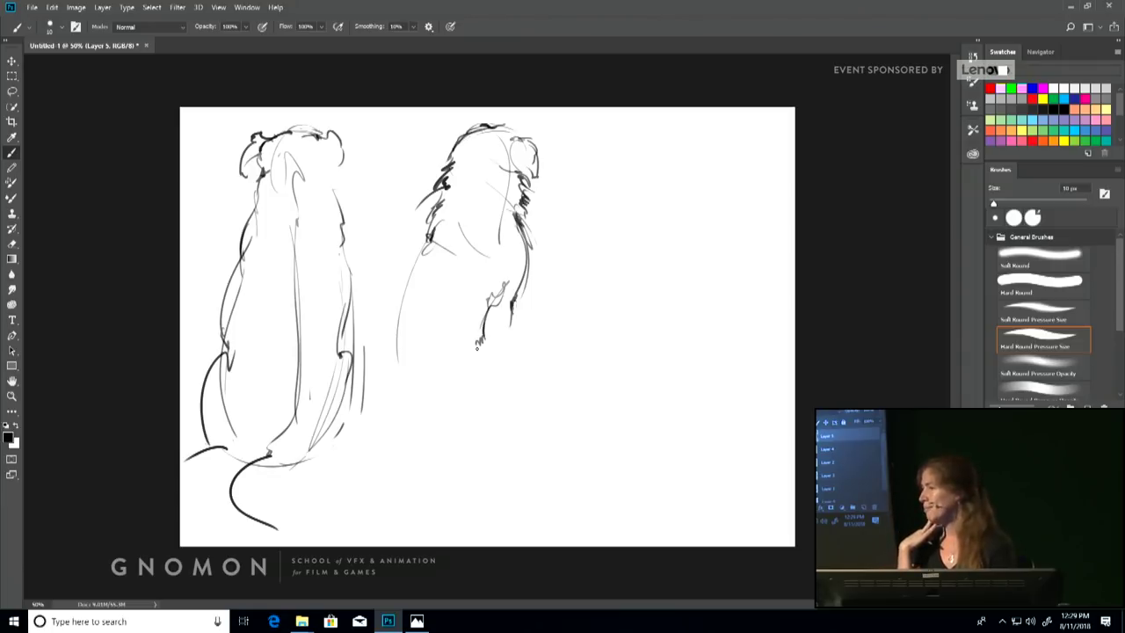
Draw the second dog's curved flank, rounded haunches and rump, with the tail curling out beneath
drag(429, 229, 391, 341)
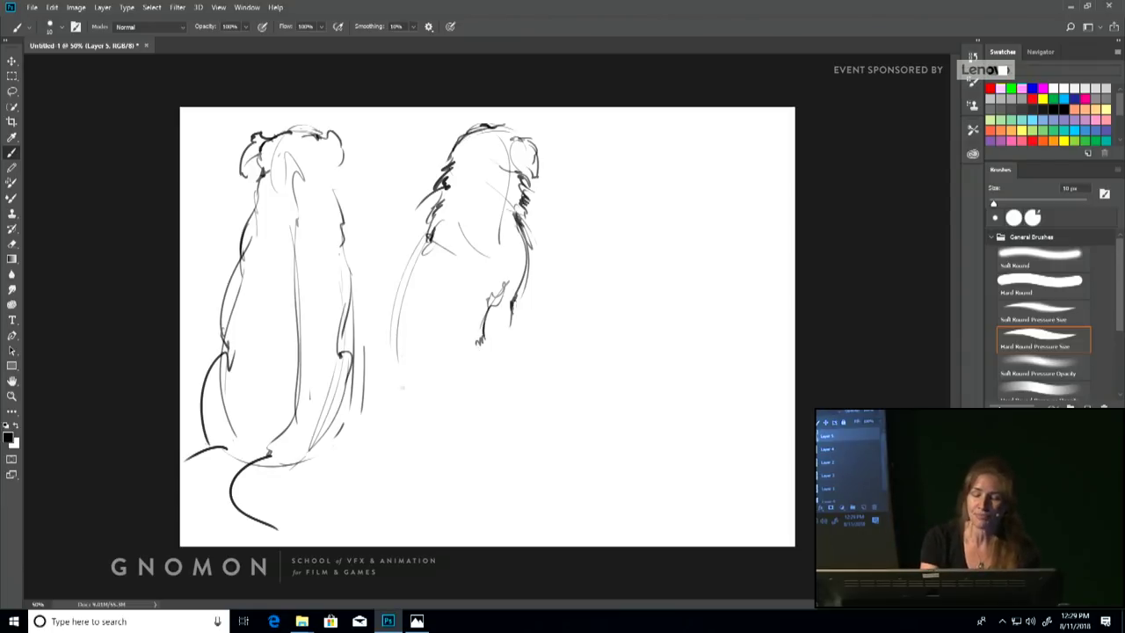
drag(414, 257, 388, 373)
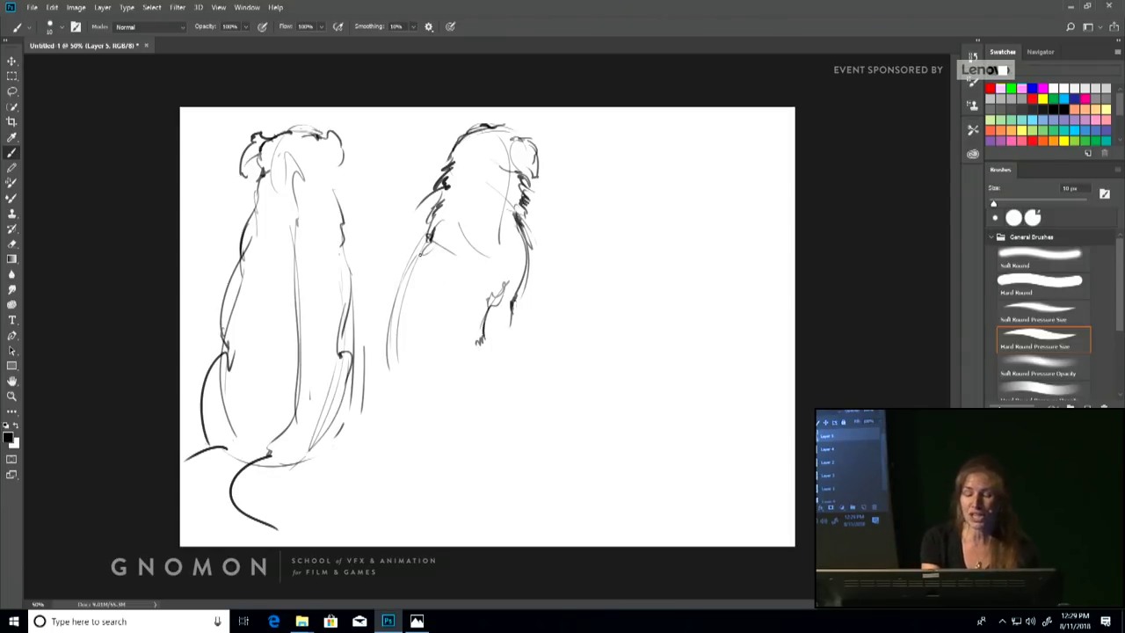
mouse_move(429, 239)
mouse_down()
mouse_move(390, 312)
mouse_move(404, 387)
mouse_up()
drag(410, 343, 403, 395)
drag(415, 316, 406, 387)
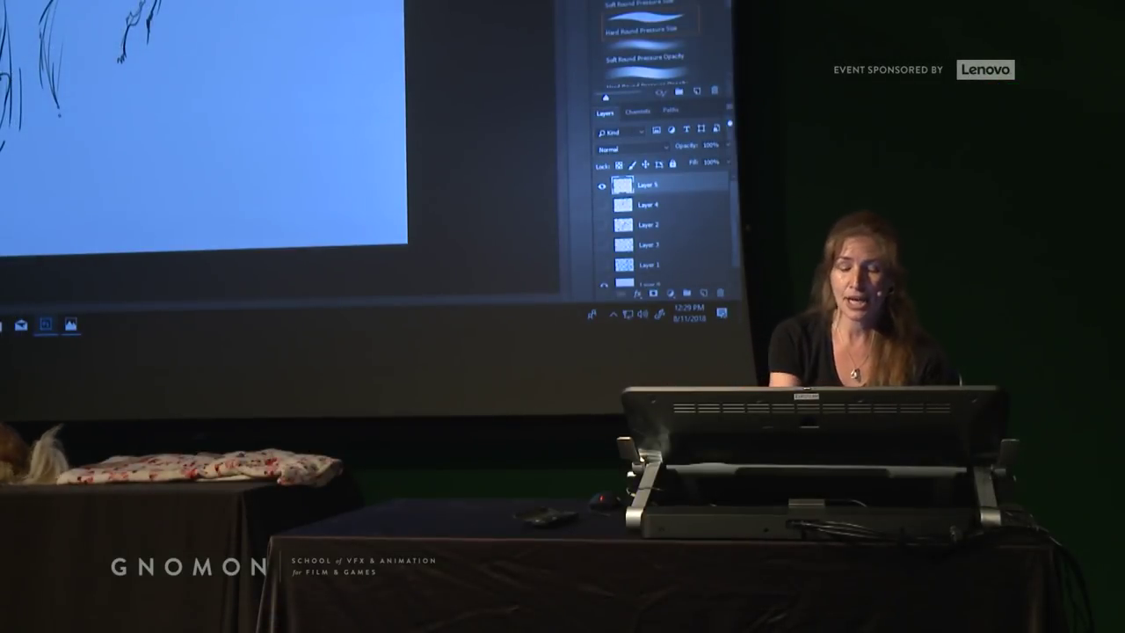
mouse_move(44, 54)
mouse_down()
mouse_move(54, 130)
mouse_move(132, 230)
mouse_up()
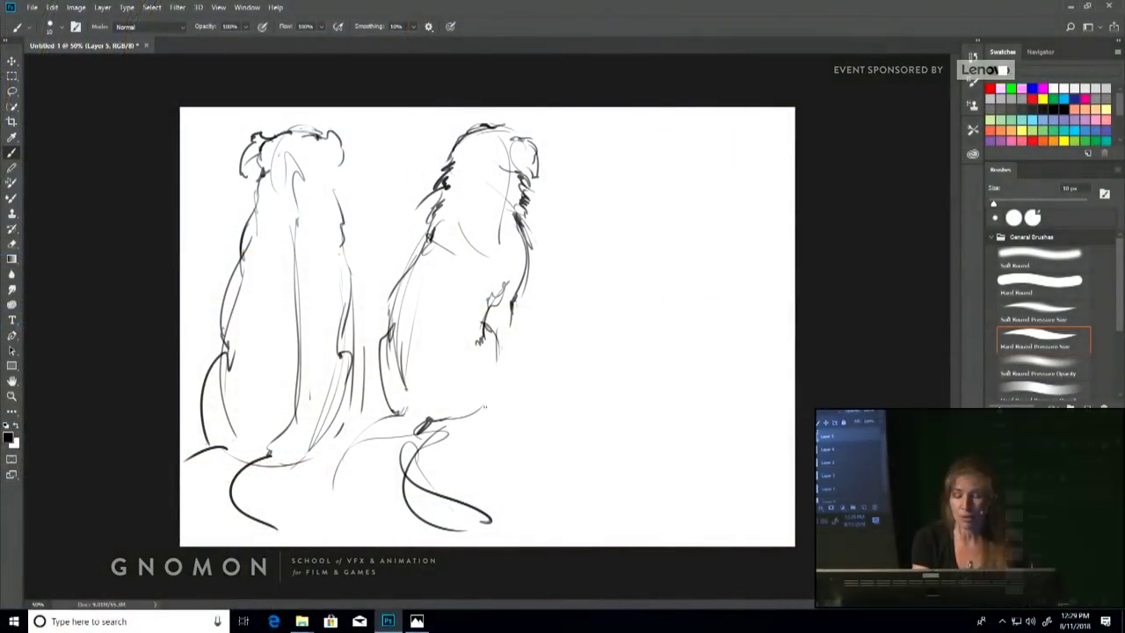
drag(497, 351, 469, 419)
Draw curved cross-contour lines around the second dog's body from the rump up to the neck
mouse_move(489, 334)
mouse_down()
mouse_move(421, 313)
mouse_move(388, 345)
mouse_up()
mouse_move(385, 339)
mouse_down()
mouse_move(476, 315)
mouse_move(485, 392)
mouse_up()
drag(389, 375, 485, 390)
drag(487, 350, 387, 376)
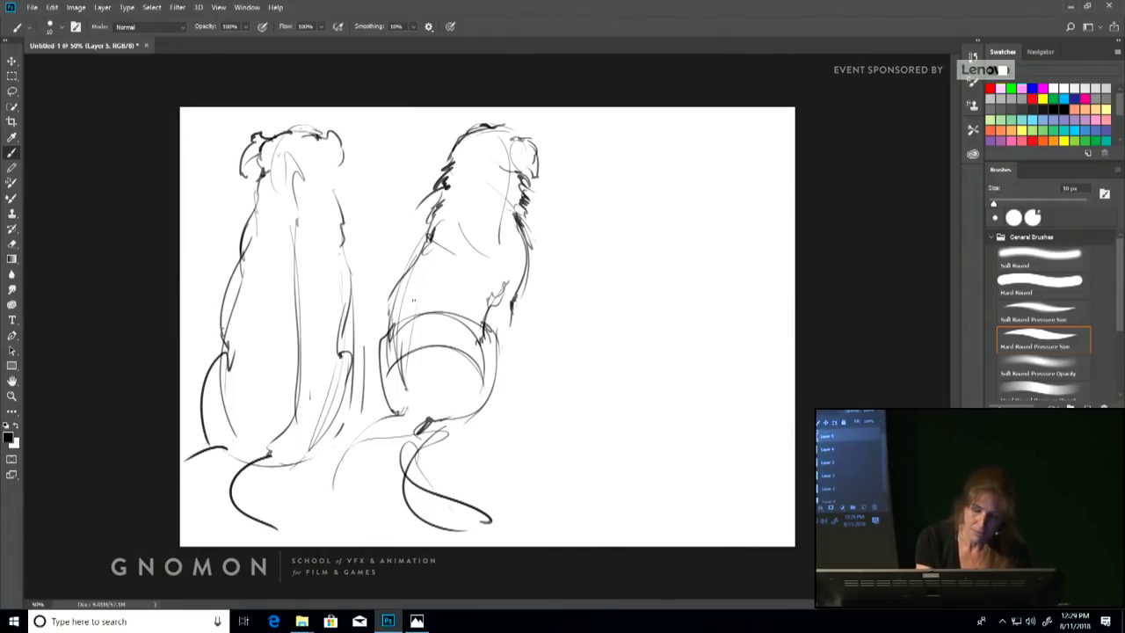
mouse_move(392, 317)
mouse_down()
mouse_move(409, 275)
mouse_move(487, 325)
mouse_up()
drag(426, 289, 510, 230)
drag(453, 272, 508, 224)
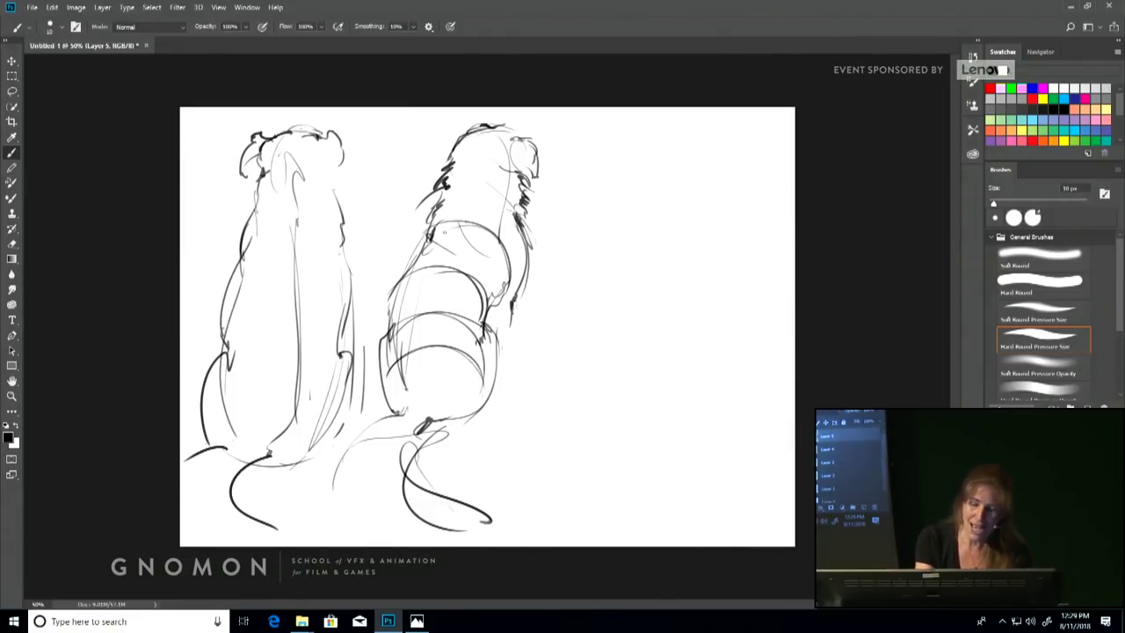
mouse_move(440, 198)
mouse_down()
mouse_move(506, 191)
mouse_move(517, 227)
mouse_up()
drag(458, 183, 515, 155)
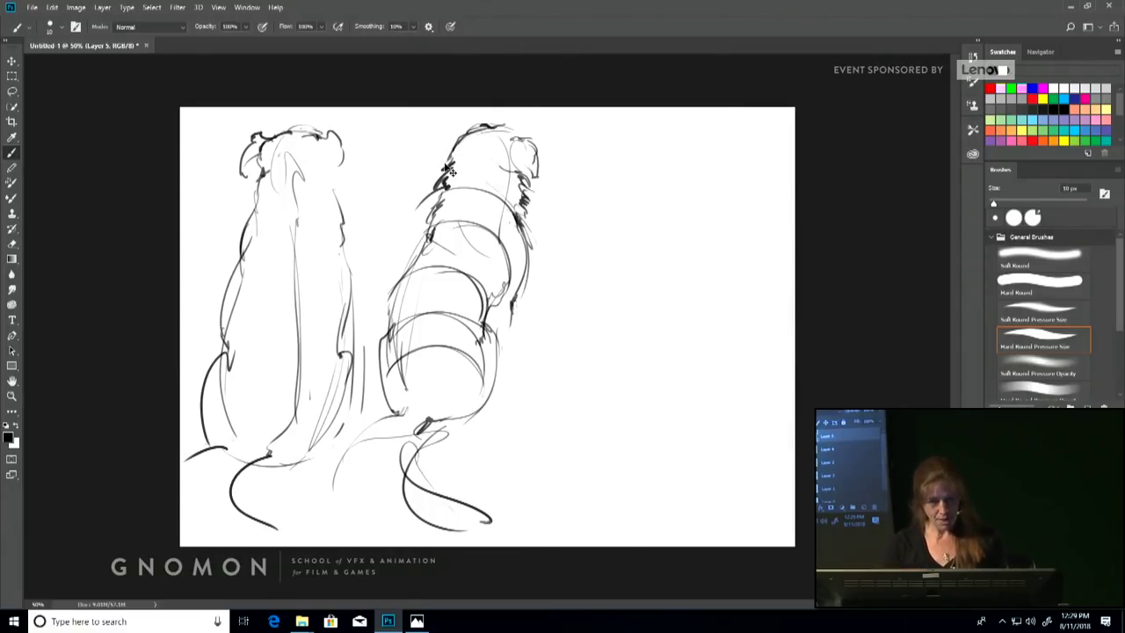
Undo the cross-contour lines on the second dog's body
key(ctrl+z)
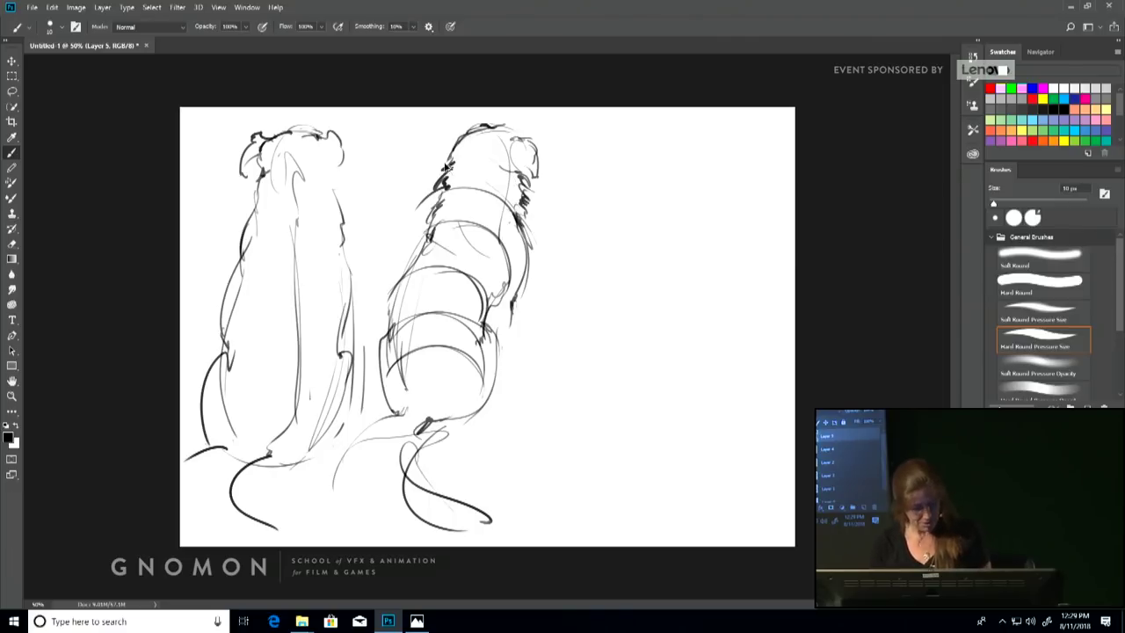
key(ctrl+alt+z)
key(ctrl+alt+z)
key(ctrl+alt+z)
key(ctrl+alt+z)
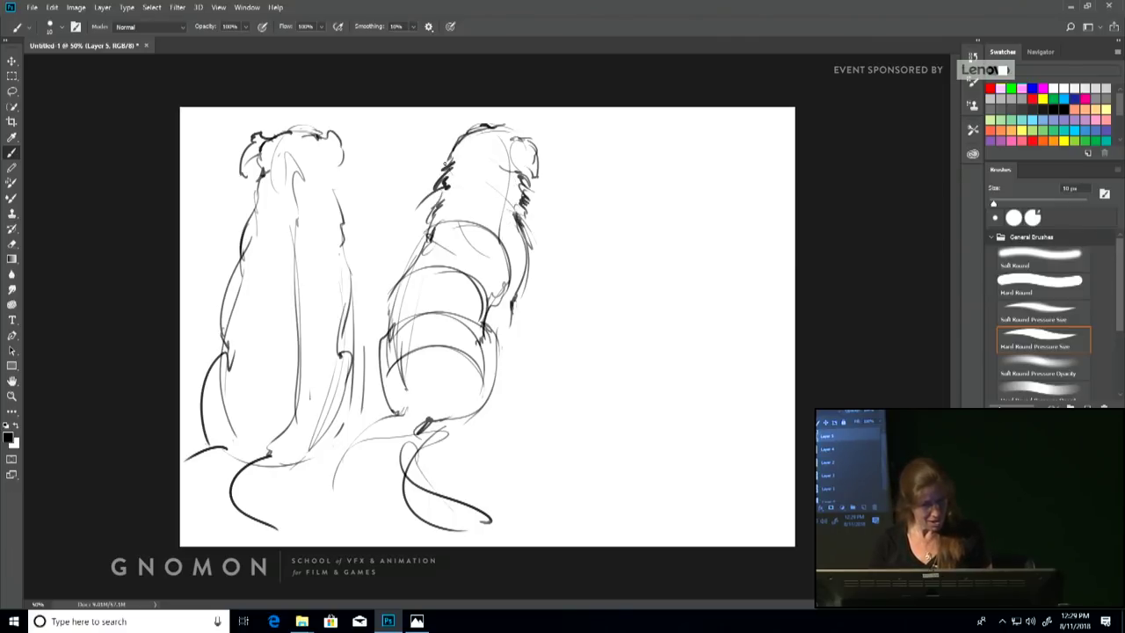
key(ctrl+alt+z)
key(ctrl+alt+z)
key(ctrl+alt+z)
key(ctrl+alt+z)
key(ctrl+alt+z)
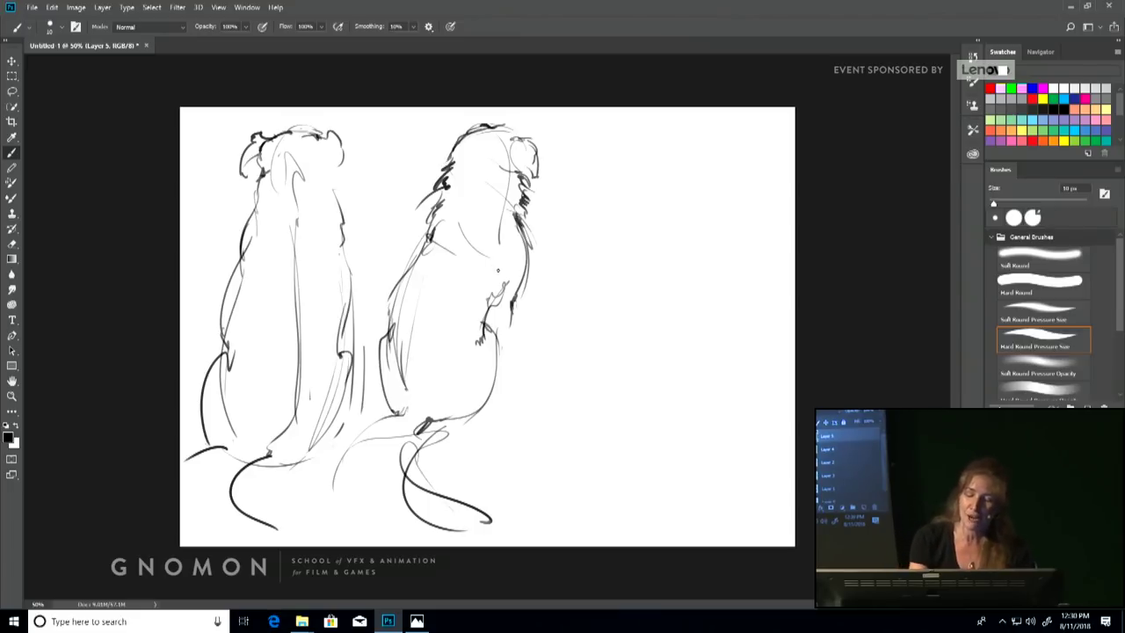
Hatch short fur strokes along the second dog's waist, neck and shoulder on the side below its ear
mouse_move(498, 271)
mouse_down()
mouse_move(503, 290)
mouse_move(480, 325)
mouse_up()
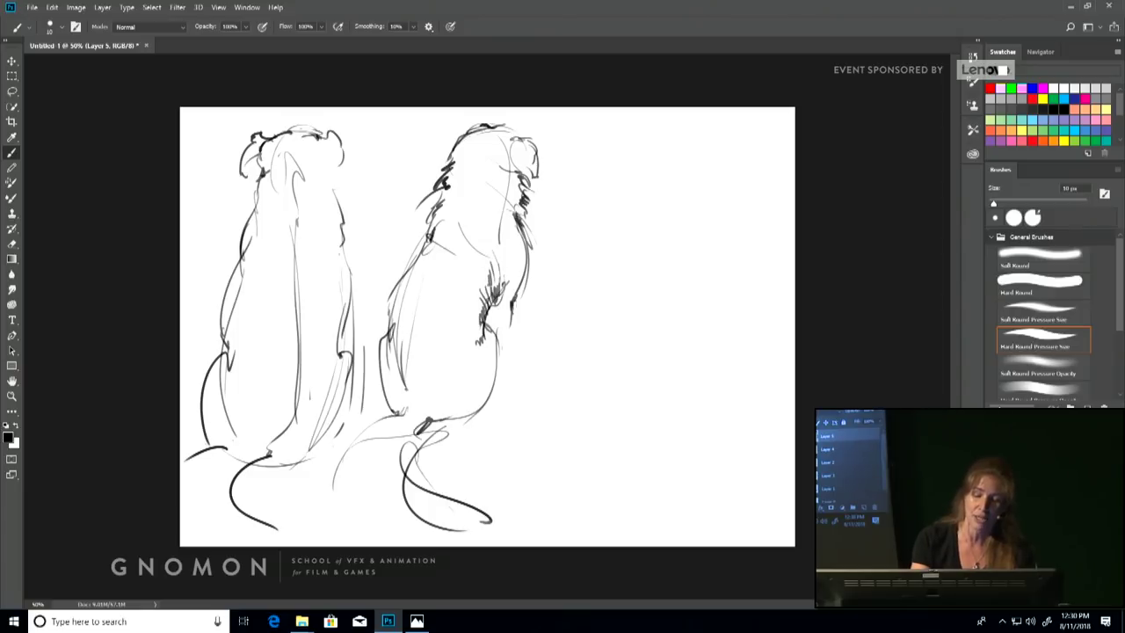
mouse_move(521, 184)
mouse_down()
mouse_move(516, 208)
mouse_move(510, 191)
mouse_move(497, 214)
mouse_up()
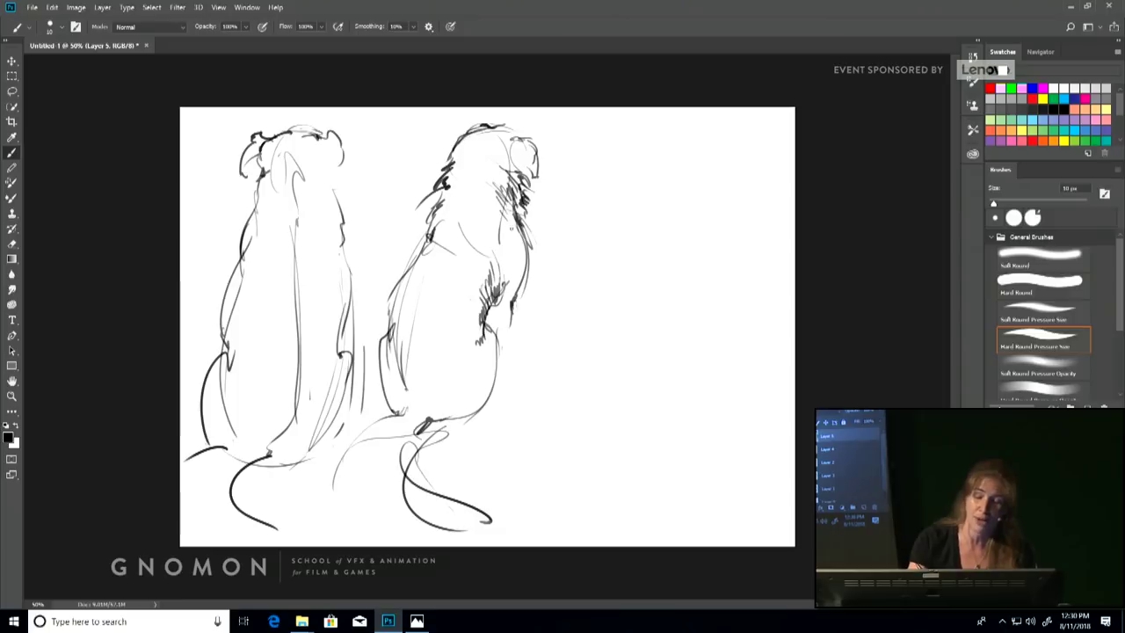
drag(519, 268, 504, 292)
drag(524, 242, 505, 269)
drag(521, 222, 506, 257)
drag(519, 283, 508, 315)
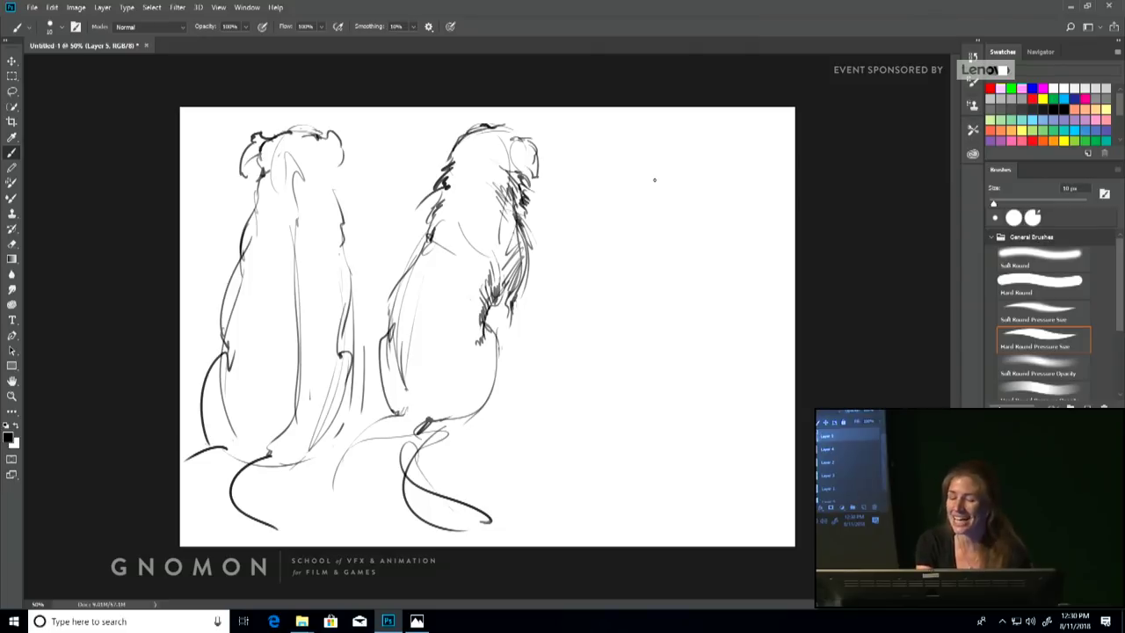
Start a third animal's head seen from behind with a pointed ear and dense cheek fur strokes below it
mouse_move(607, 155)
mouse_down()
mouse_move(651, 165)
mouse_move(621, 195)
mouse_move(639, 213)
mouse_up()
mouse_move(642, 163)
mouse_down()
mouse_move(671, 177)
mouse_move(639, 213)
mouse_move(663, 189)
mouse_move(631, 198)
mouse_move(626, 223)
mouse_move(640, 250)
mouse_up()
drag(661, 185, 644, 216)
mouse_move(659, 174)
mouse_down()
mouse_move(644, 182)
mouse_move(631, 260)
mouse_up()
mouse_move(666, 195)
mouse_down()
mouse_move(638, 234)
mouse_move(641, 262)
mouse_up()
drag(656, 253, 658, 283)
drag(667, 225, 663, 281)
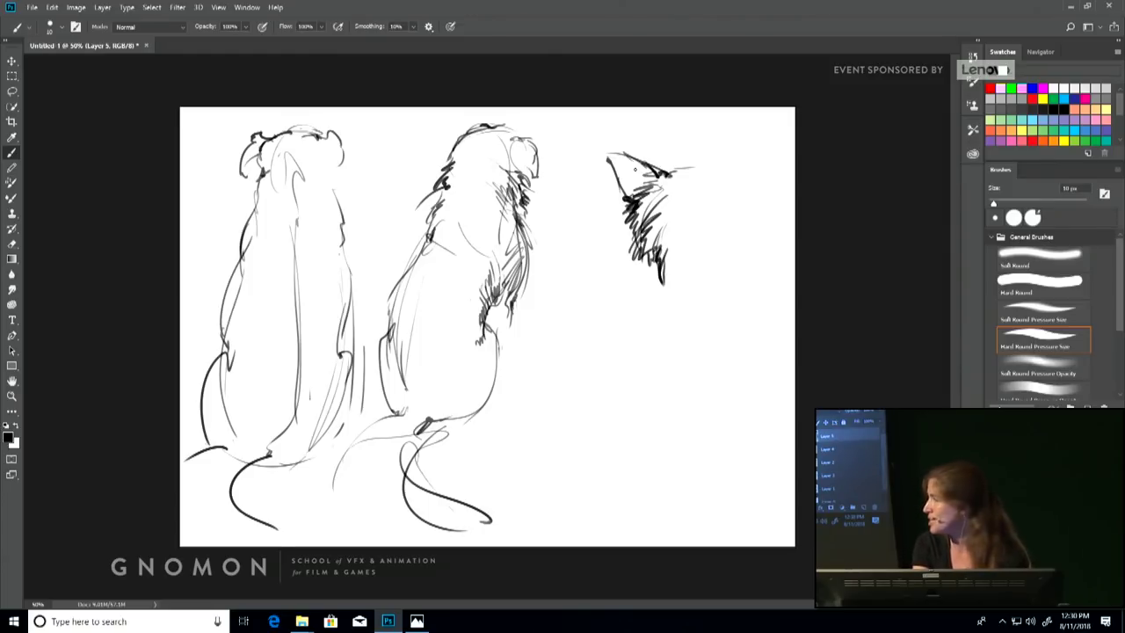
Shade the third animal's first ear, draw the crown line and add the second pointed ear
mouse_move(610, 157)
mouse_down()
mouse_move(640, 172)
mouse_move(637, 187)
mouse_move(692, 165)
mouse_move(723, 175)
mouse_move(695, 156)
mouse_move(701, 147)
mouse_move(728, 177)
mouse_move(714, 153)
mouse_up()
drag(717, 158, 726, 179)
drag(696, 148, 719, 179)
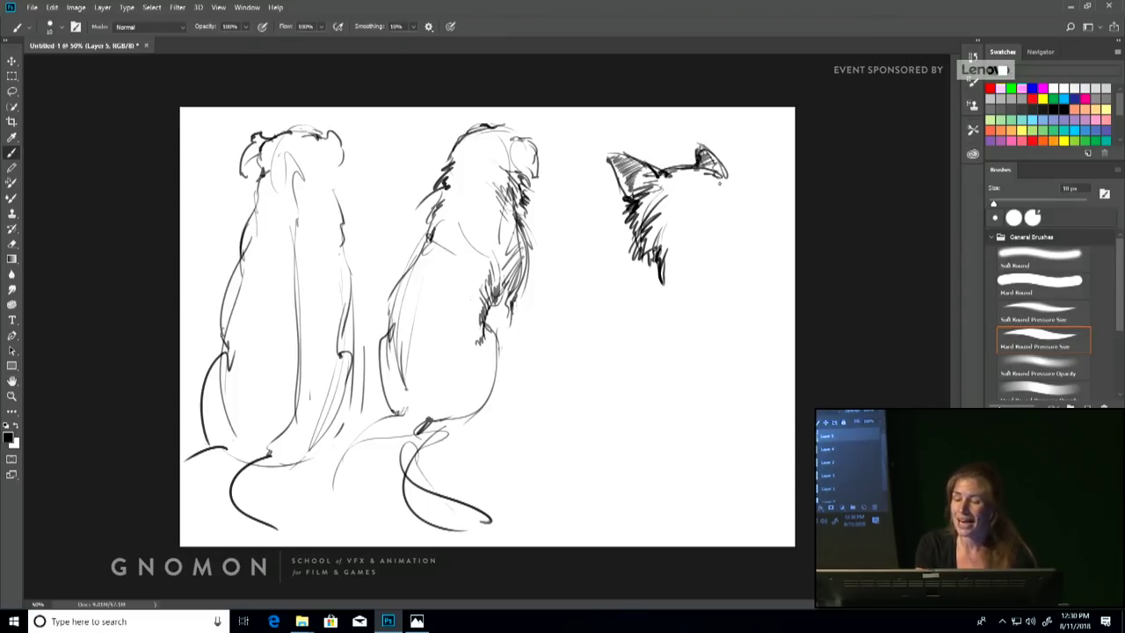
Add long flowing fur strands down the back of the third animal's head and neck
drag(687, 237, 661, 311)
drag(682, 259, 674, 287)
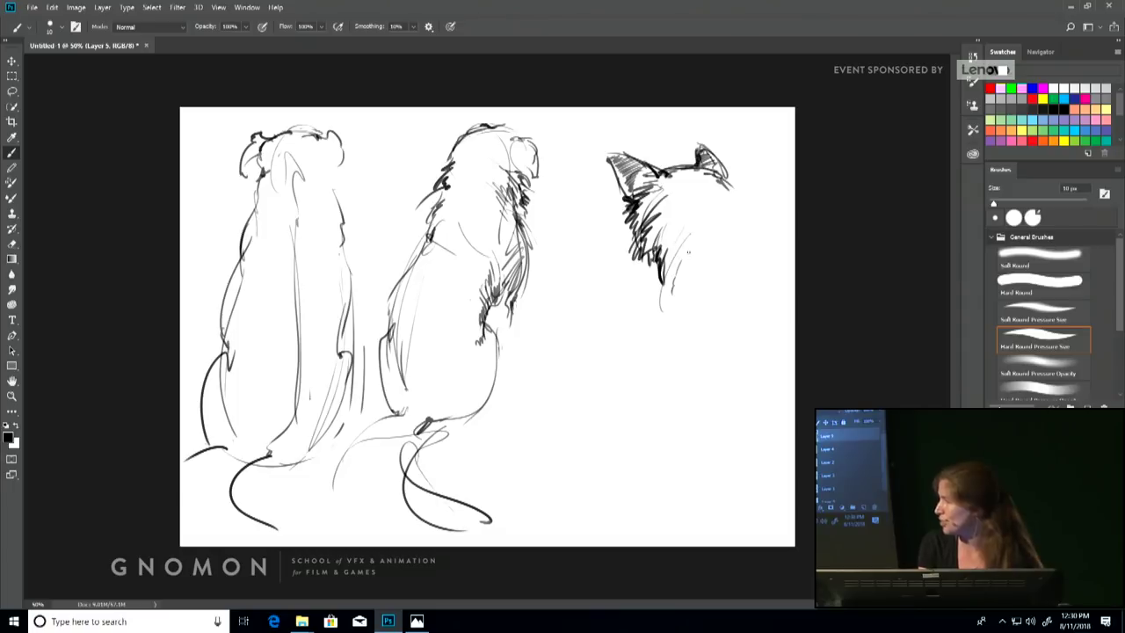
mouse_move(703, 218)
mouse_down()
mouse_move(659, 311)
mouse_move(674, 359)
mouse_move(697, 264)
mouse_move(671, 339)
mouse_up()
drag(695, 283, 679, 365)
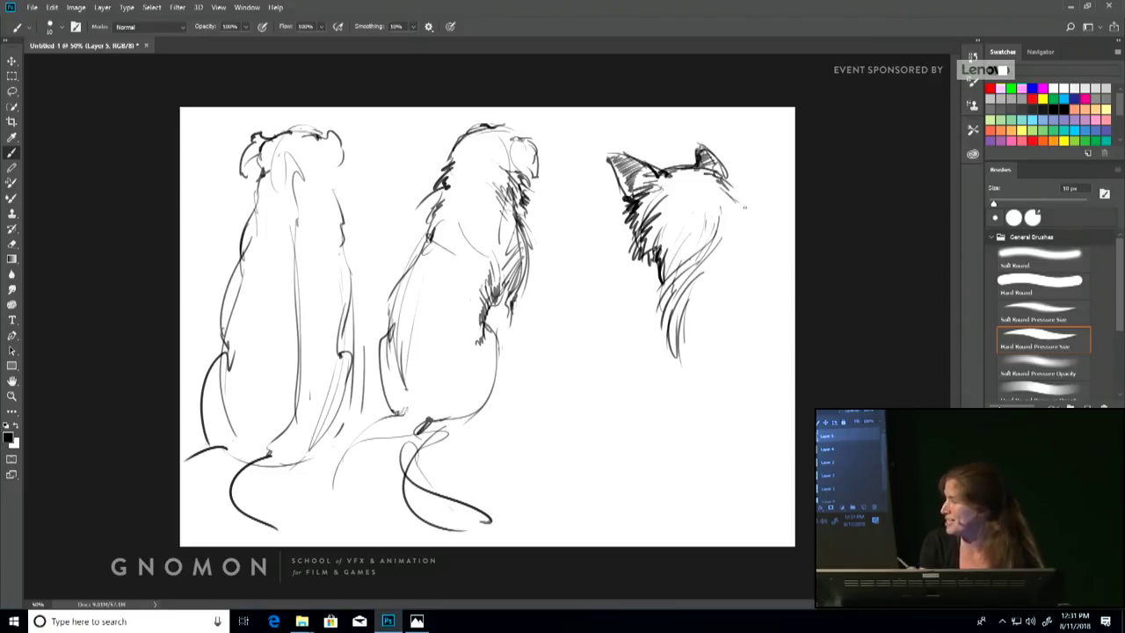
Extend the third animal's neck fur with long overlapping strands, covering the nape, the lower tip and the side below the second ear
mouse_move(705, 232)
mouse_down()
mouse_move(686, 259)
mouse_move(682, 308)
mouse_up()
mouse_move(677, 262)
mouse_down()
mouse_move(644, 312)
mouse_move(678, 317)
mouse_move(671, 362)
mouse_up()
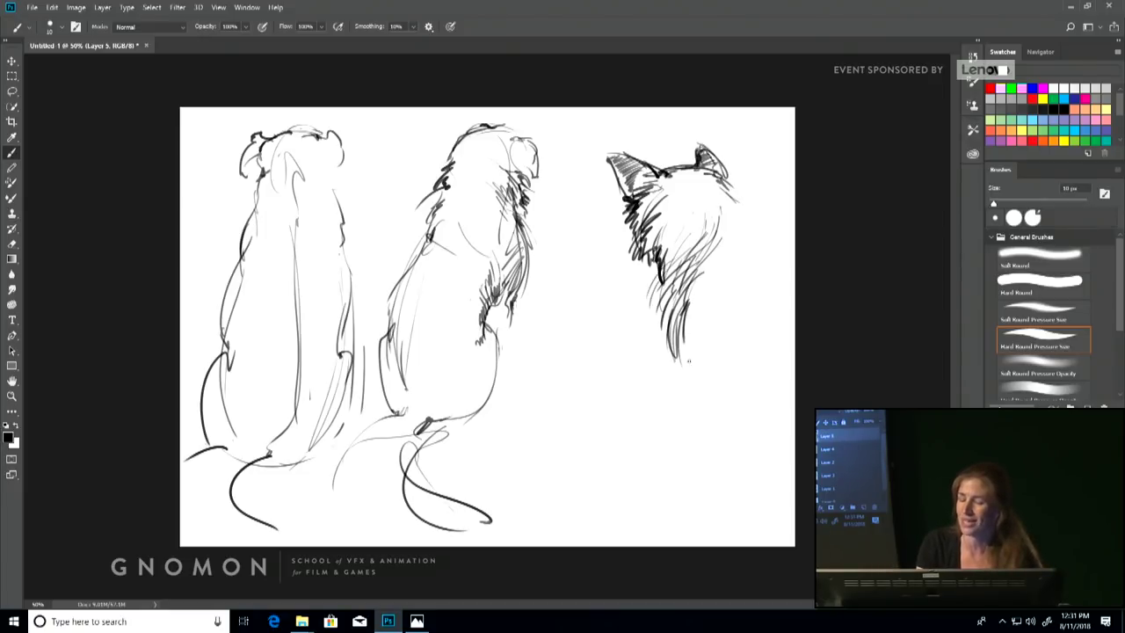
drag(705, 304, 691, 364)
drag(735, 218, 700, 348)
mouse_move(733, 238)
mouse_down()
mouse_move(703, 362)
mouse_move(718, 309)
mouse_up()
drag(740, 216, 758, 264)
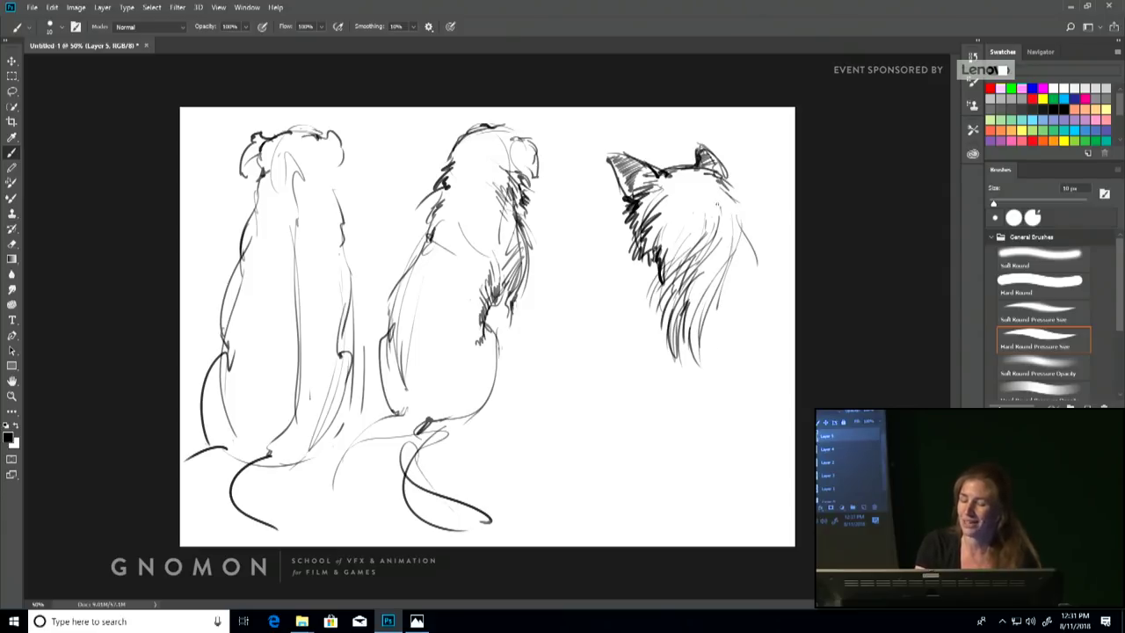
drag(708, 209, 703, 224)
mouse_move(703, 225)
mouse_down()
mouse_move(681, 255)
mouse_move(677, 237)
mouse_up()
drag(691, 329, 676, 352)
drag(692, 331, 685, 353)
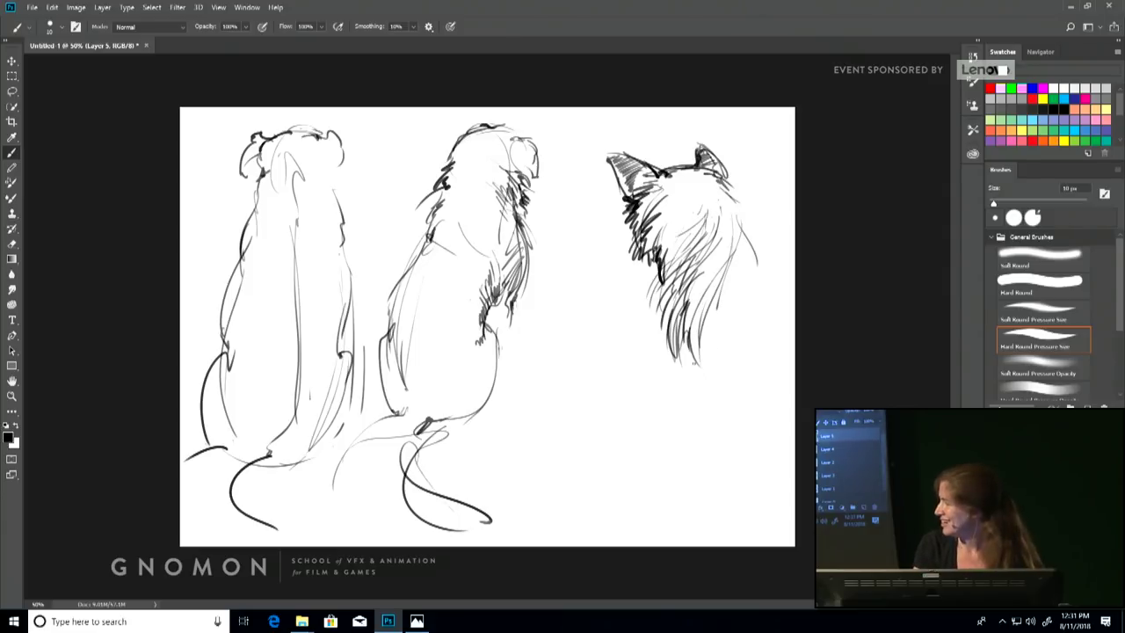
Draw a curved neck contour below the third animal's fur and a short back line extending outward from the cheek below its second ear
mouse_move(737, 249)
mouse_down()
mouse_move(705, 382)
mouse_move(725, 400)
mouse_up()
drag(726, 191, 750, 221)
drag(744, 213, 769, 220)
drag(745, 212, 789, 227)
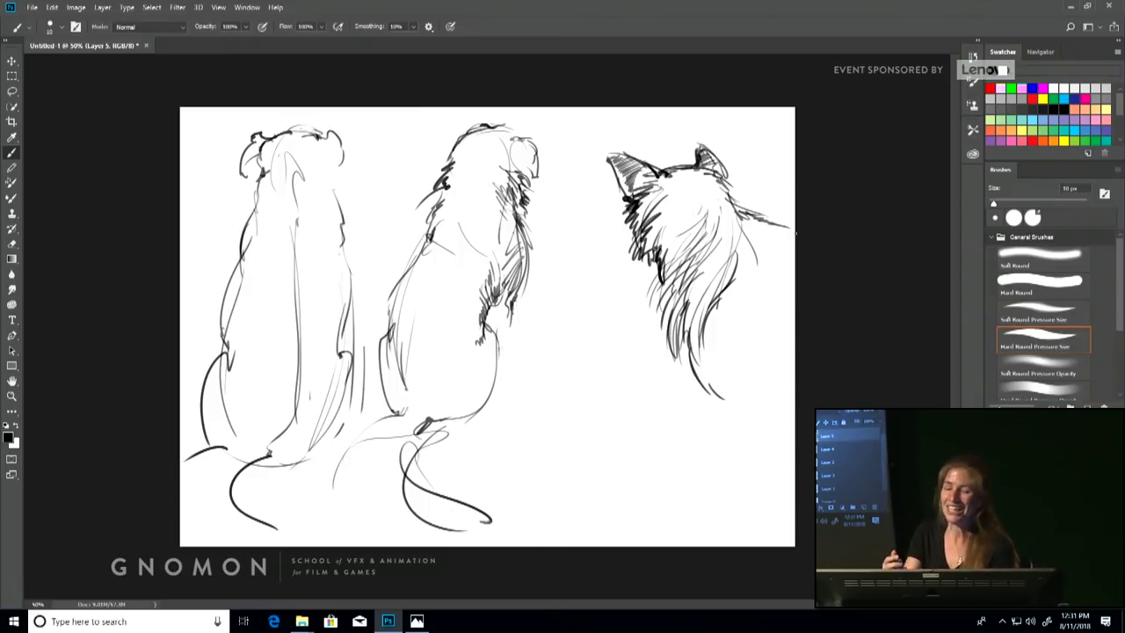
Mark a small arrow above the third animal's second ear and thicken the fur strokes behind both ears
drag(717, 116, 710, 129)
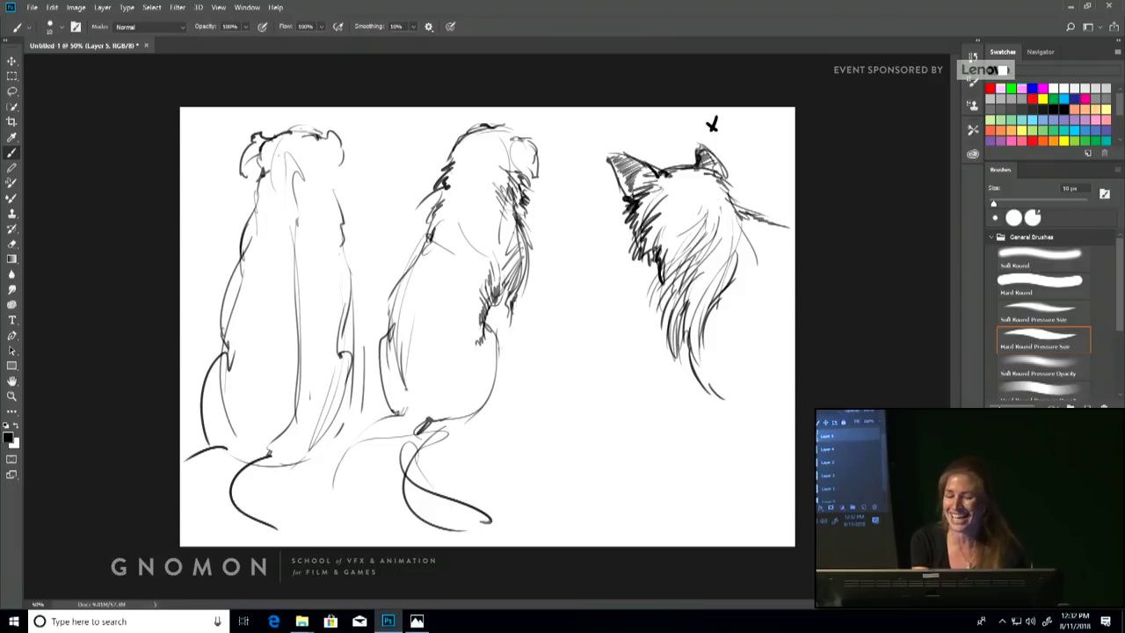
mouse_move(615, 174)
mouse_down()
mouse_move(634, 199)
mouse_move(651, 181)
mouse_move(708, 179)
mouse_move(718, 199)
mouse_move(702, 210)
mouse_up()
drag(714, 171, 747, 214)
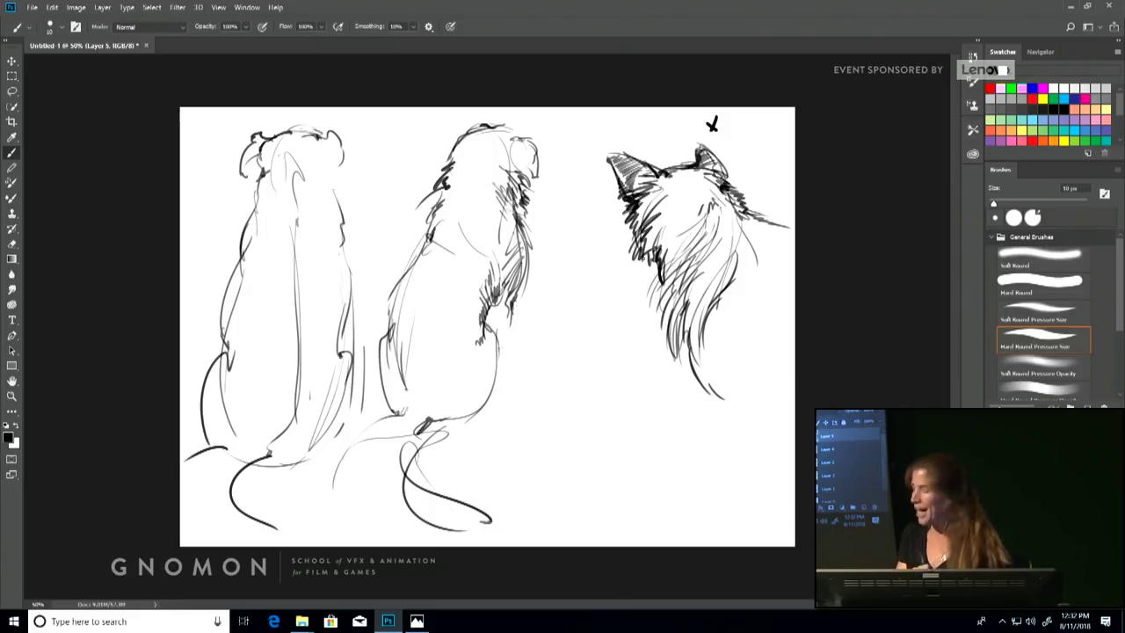
mouse_move(566, 376)
mouse_down()
mouse_move(577, 310)
mouse_move(605, 365)
mouse_up()
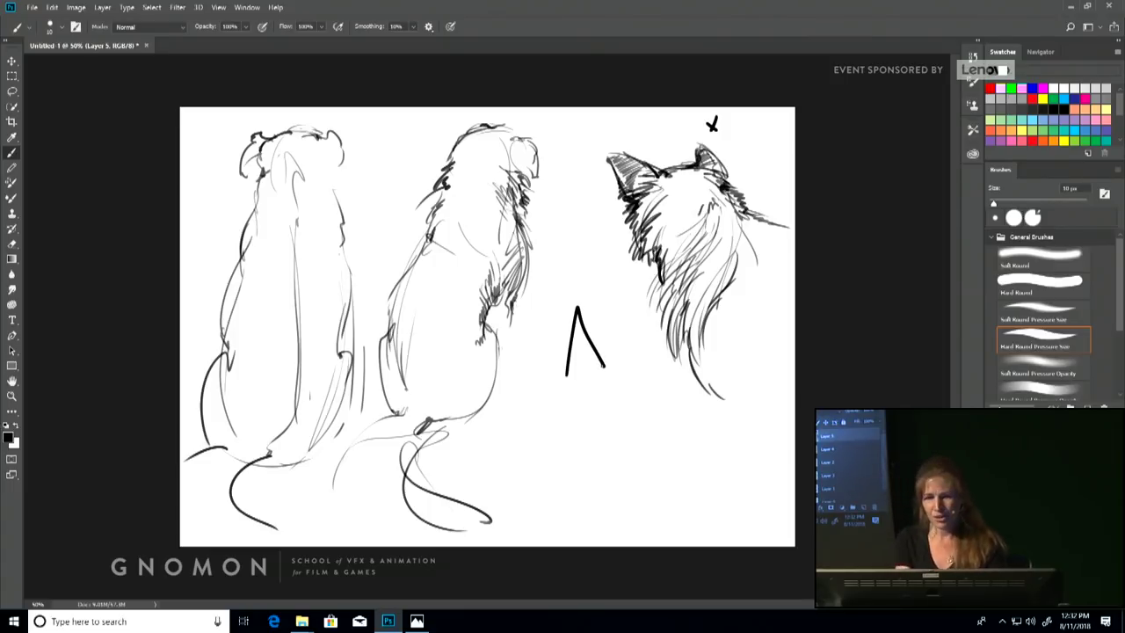
drag(648, 405, 615, 442)
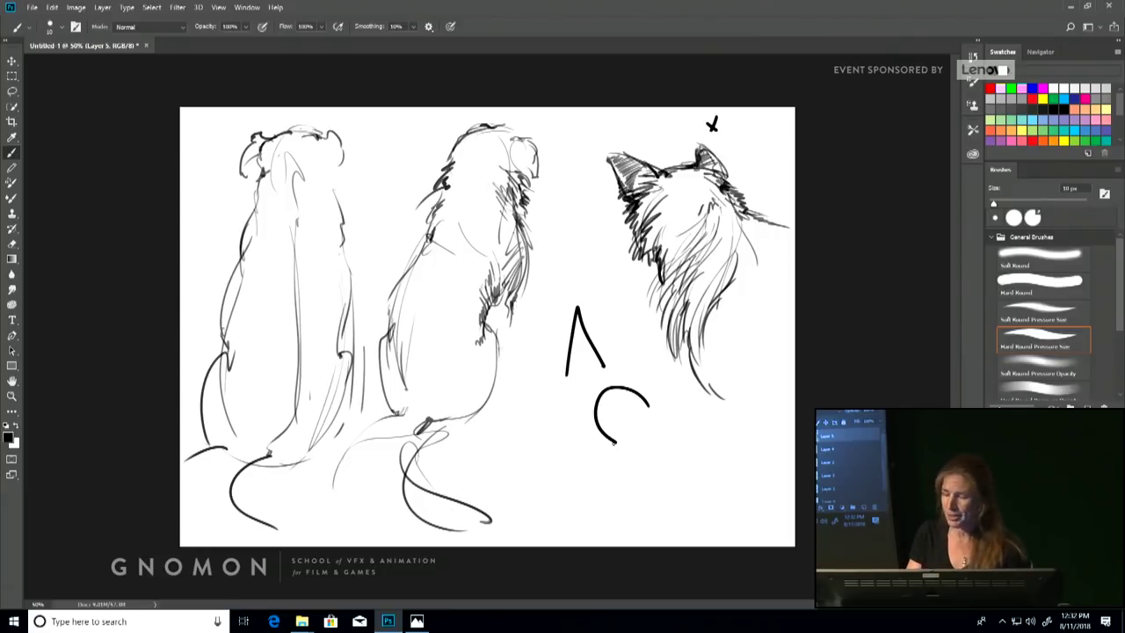
key(e)
mouse_move(566, 374)
mouse_down()
mouse_move(591, 336)
mouse_move(595, 399)
mouse_move(630, 375)
mouse_move(611, 444)
mouse_move(651, 404)
mouse_up()
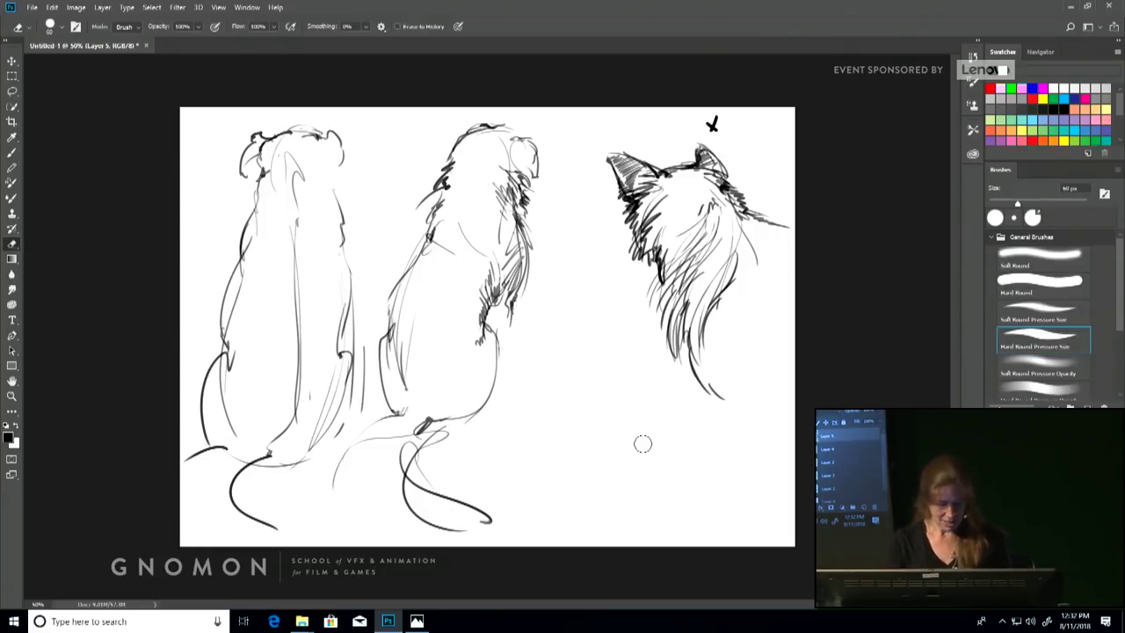
key(b)
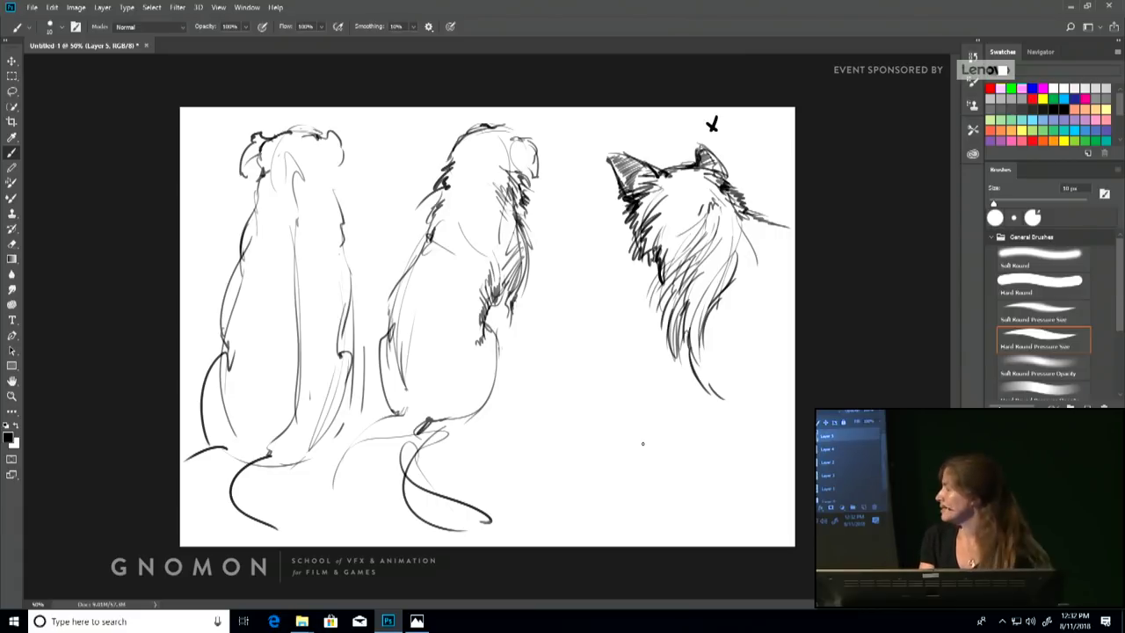
Sketch a shaggy dog's face with eyes, dark nose, brow and cheek fur in the empty area below the third animal's head
mouse_move(598, 312)
mouse_down()
mouse_move(606, 315)
mouse_move(585, 318)
mouse_move(547, 373)
mouse_move(600, 345)
mouse_move(555, 373)
mouse_move(591, 356)
mouse_up()
mouse_move(600, 311)
mouse_down()
mouse_move(570, 366)
mouse_move(571, 410)
mouse_up()
drag(573, 380, 584, 423)
mouse_move(582, 369)
mouse_down()
mouse_move(593, 362)
mouse_move(555, 376)
mouse_move(596, 364)
mouse_move(637, 373)
mouse_move(629, 383)
mouse_up()
mouse_move(596, 318)
mouse_down()
mouse_move(610, 322)
mouse_move(617, 304)
mouse_move(580, 325)
mouse_move(656, 304)
mouse_move(598, 320)
mouse_up()
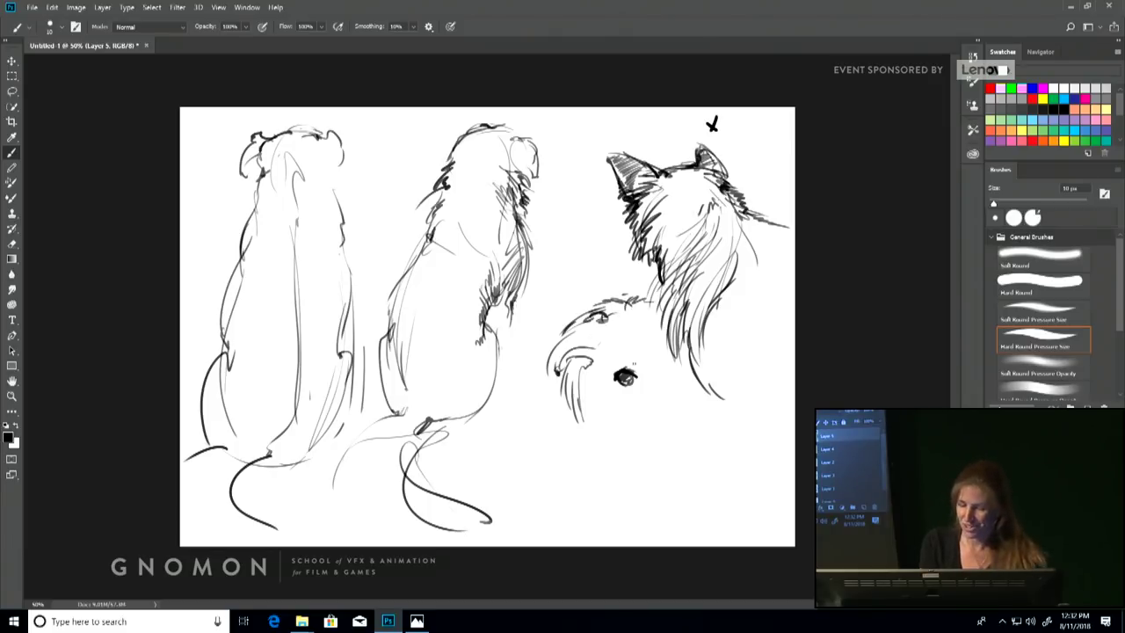
mouse_move(637, 357)
mouse_down()
mouse_move(615, 355)
mouse_move(643, 369)
mouse_up()
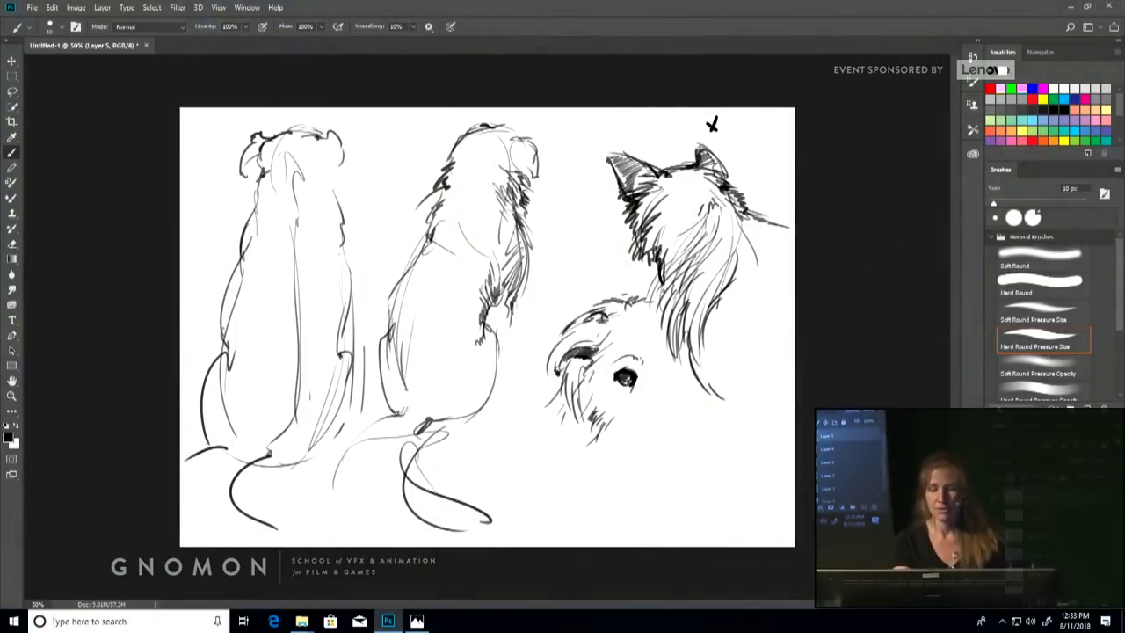
Circle the shaggy face, add fur strokes around its muzzle and chin, and extend the third animal's neck with a long strand
mouse_move(580, 286)
mouse_down()
mouse_move(707, 413)
mouse_move(650, 270)
mouse_up()
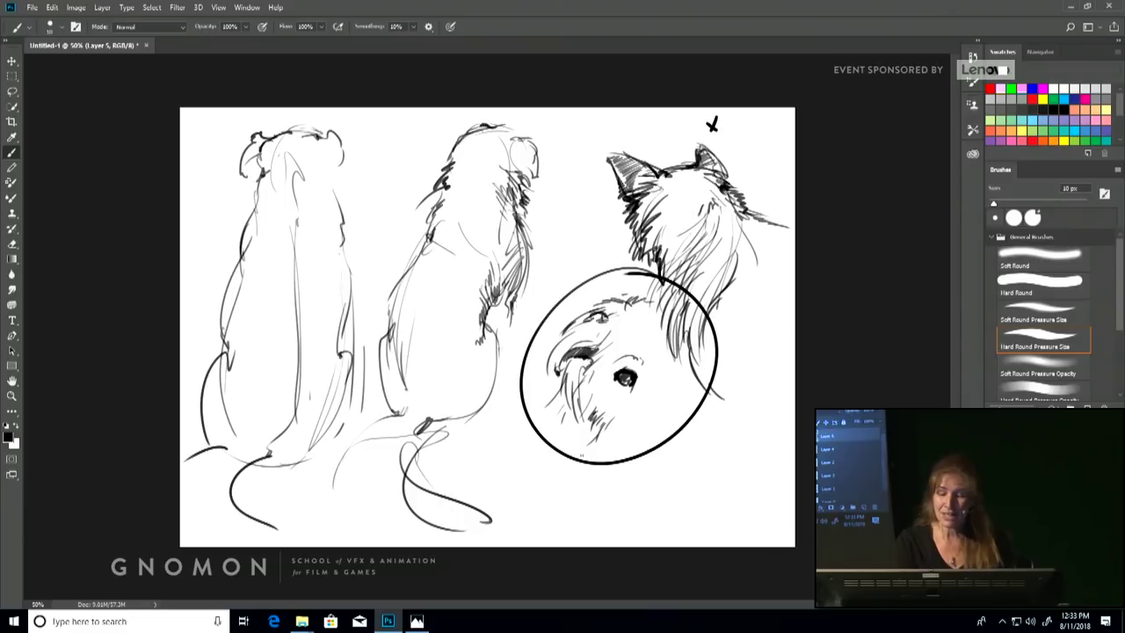
mouse_move(603, 309)
mouse_down()
mouse_move(625, 321)
mouse_move(613, 328)
mouse_up()
mouse_move(566, 361)
mouse_down()
mouse_move(582, 371)
mouse_move(584, 420)
mouse_up()
drag(591, 374, 635, 438)
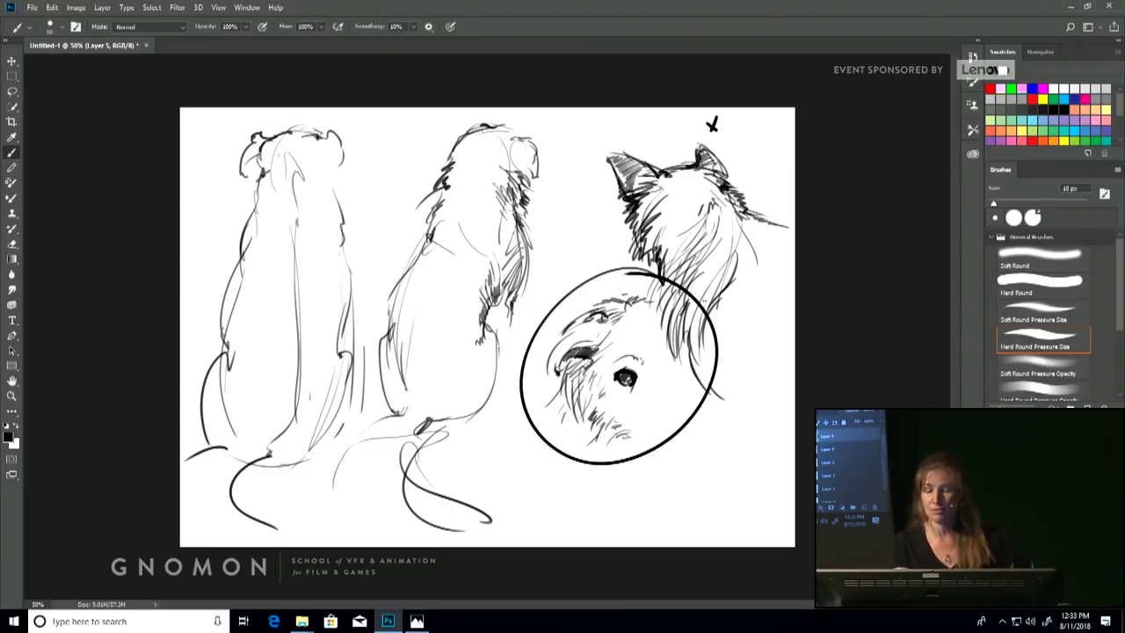
mouse_move(633, 356)
mouse_down()
mouse_move(645, 371)
mouse_move(636, 394)
mouse_up()
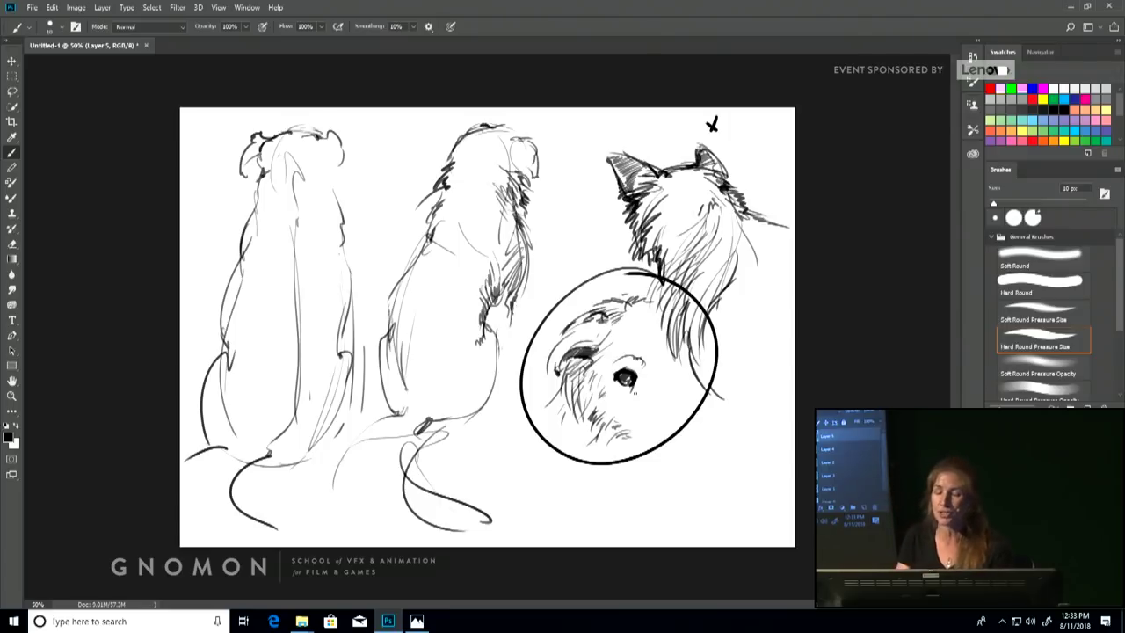
mouse_move(693, 330)
mouse_down()
mouse_move(703, 390)
mouse_move(739, 437)
mouse_up()
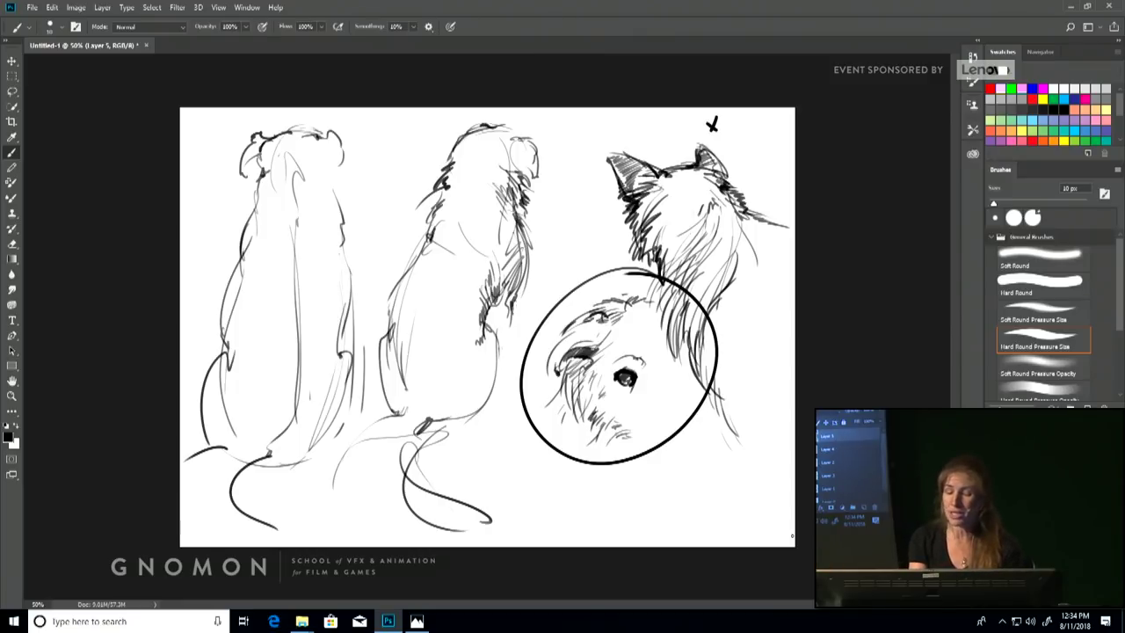
drag(622, 402, 602, 423)
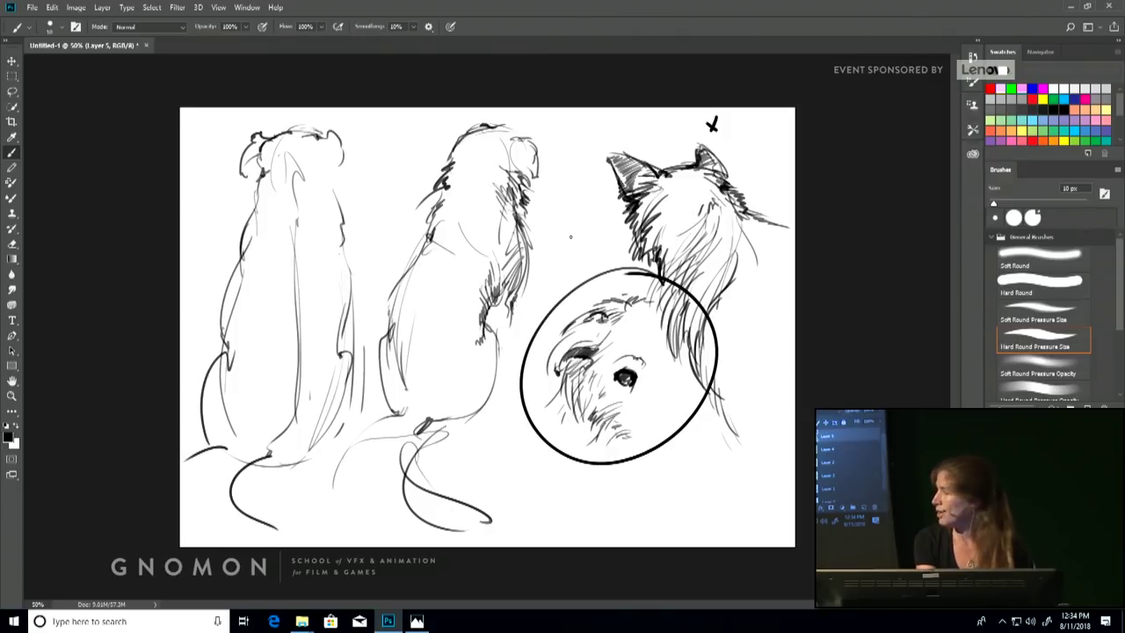
Draw a long curved body line across the two seated dogs and hatch fur strokes at both ends and along its upper edge
mouse_move(570, 236)
mouse_down()
mouse_move(345, 244)
mouse_move(306, 268)
mouse_move(292, 306)
mouse_move(292, 334)
mouse_up()
drag(320, 262, 303, 313)
drag(314, 299, 267, 381)
drag(318, 275, 283, 357)
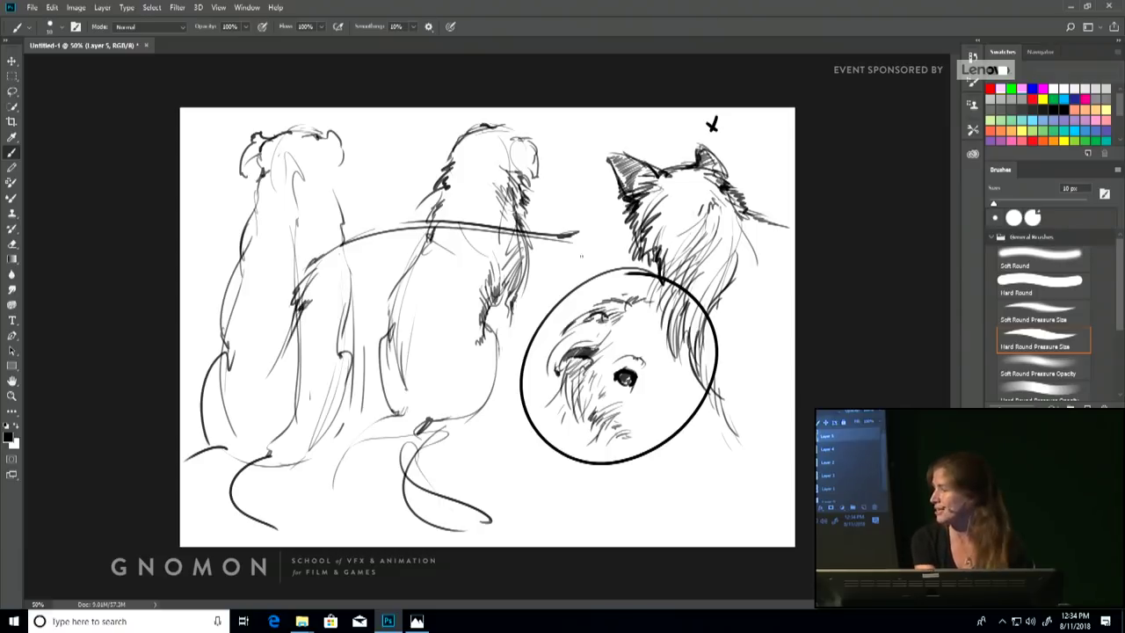
mouse_move(608, 231)
mouse_down()
mouse_move(527, 238)
mouse_move(526, 297)
mouse_up()
drag(545, 232, 408, 239)
drag(485, 230, 411, 235)
drag(498, 245, 468, 249)
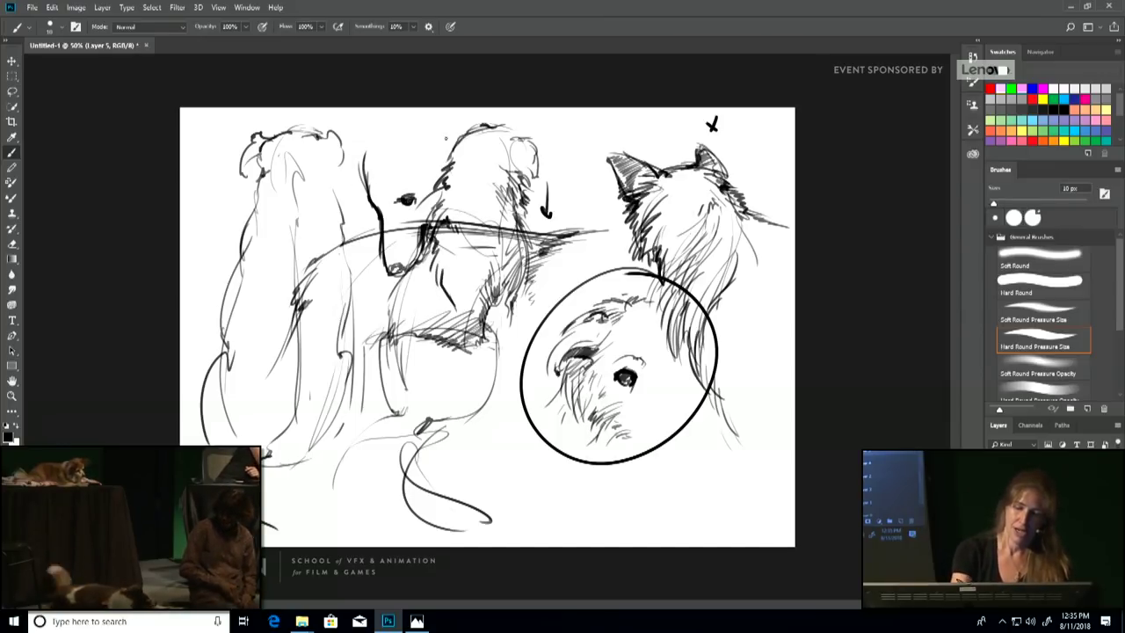
Add the ears and crown to the lowered dog's head drawn between the two seated dogs
drag(353, 151, 342, 183)
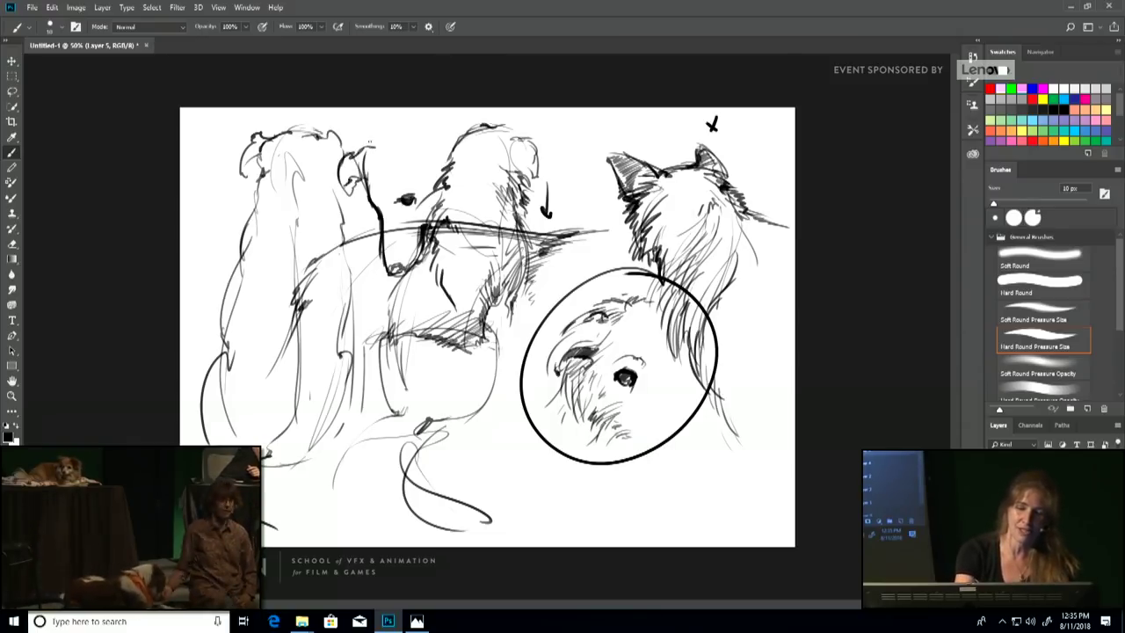
mouse_move(380, 139)
mouse_down()
mouse_move(354, 154)
mouse_move(368, 158)
mouse_move(396, 125)
mouse_move(403, 149)
mouse_move(444, 132)
mouse_move(456, 158)
mouse_up()
mouse_move(412, 128)
mouse_down()
mouse_move(450, 142)
mouse_move(452, 122)
mouse_move(487, 154)
mouse_up()
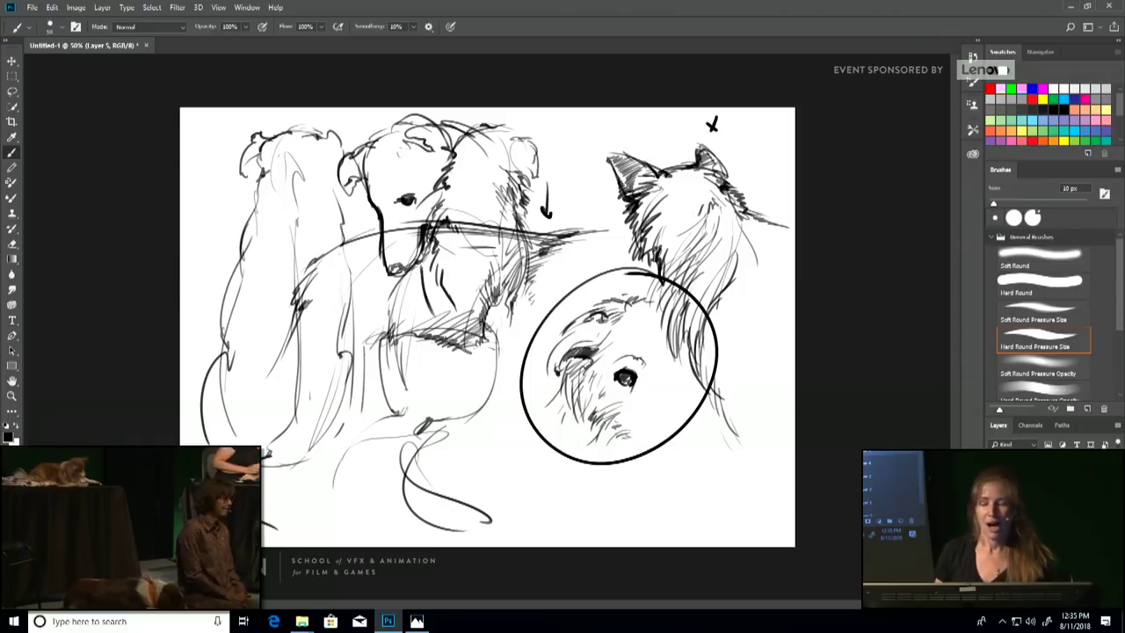
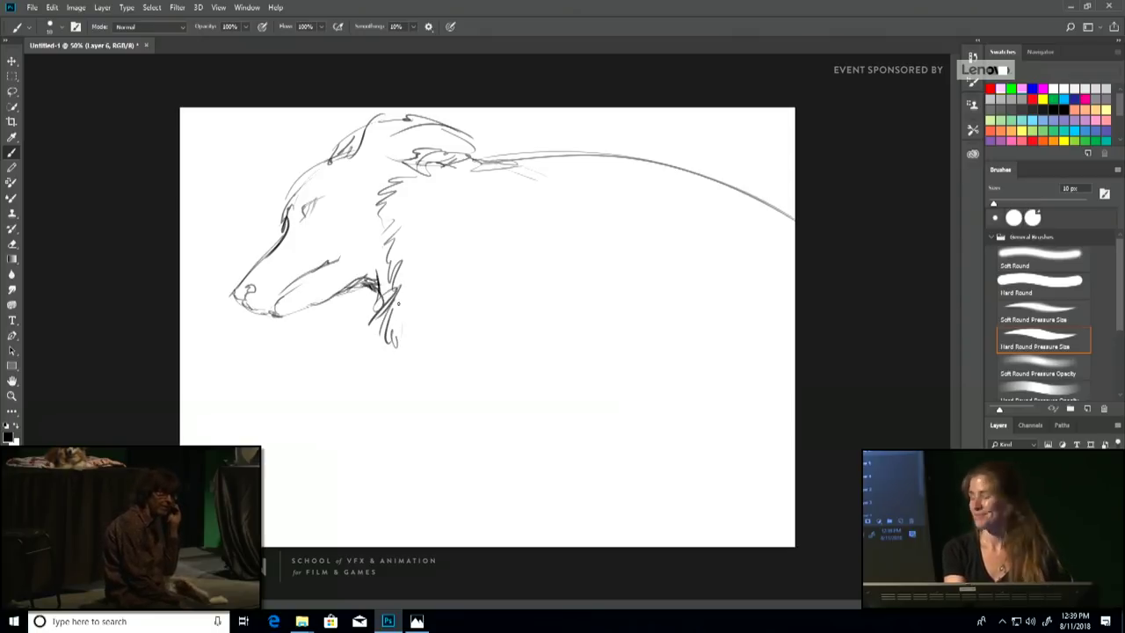
Draw the lying dog's shoulder, bent near foreleg and curled paw with toes
mouse_move(492, 165)
mouse_down()
mouse_move(438, 283)
mouse_move(495, 329)
mouse_move(367, 394)
mouse_move(388, 452)
mouse_move(429, 453)
mouse_move(440, 444)
mouse_move(429, 422)
mouse_move(436, 472)
mouse_move(449, 429)
mouse_move(457, 464)
mouse_up()
drag(424, 413, 441, 431)
drag(449, 434, 460, 462)
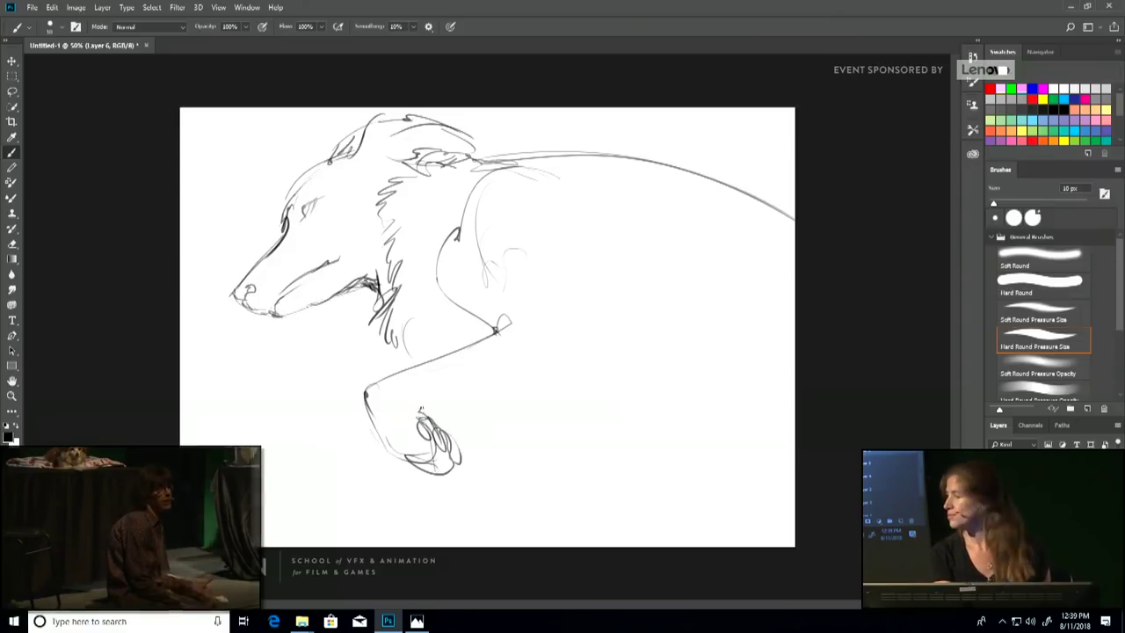
Add feathered fur under the lying dog's near forearm and curved strokes shaping the elbow and rib area behind the shoulder
drag(422, 406, 439, 409)
mouse_move(563, 356)
mouse_down()
mouse_move(444, 378)
mouse_move(427, 404)
mouse_move(457, 401)
mouse_move(483, 426)
mouse_move(526, 435)
mouse_move(511, 401)
mouse_move(576, 404)
mouse_move(597, 384)
mouse_up()
drag(492, 406, 598, 370)
drag(580, 369, 649, 381)
drag(631, 310, 633, 346)
mouse_move(590, 259)
mouse_down()
mouse_move(618, 328)
mouse_move(597, 268)
mouse_up()
drag(603, 345, 603, 290)
drag(578, 272, 541, 322)
mouse_move(594, 274)
mouse_down()
mouse_move(610, 371)
mouse_move(620, 369)
mouse_up()
drag(584, 197, 601, 213)
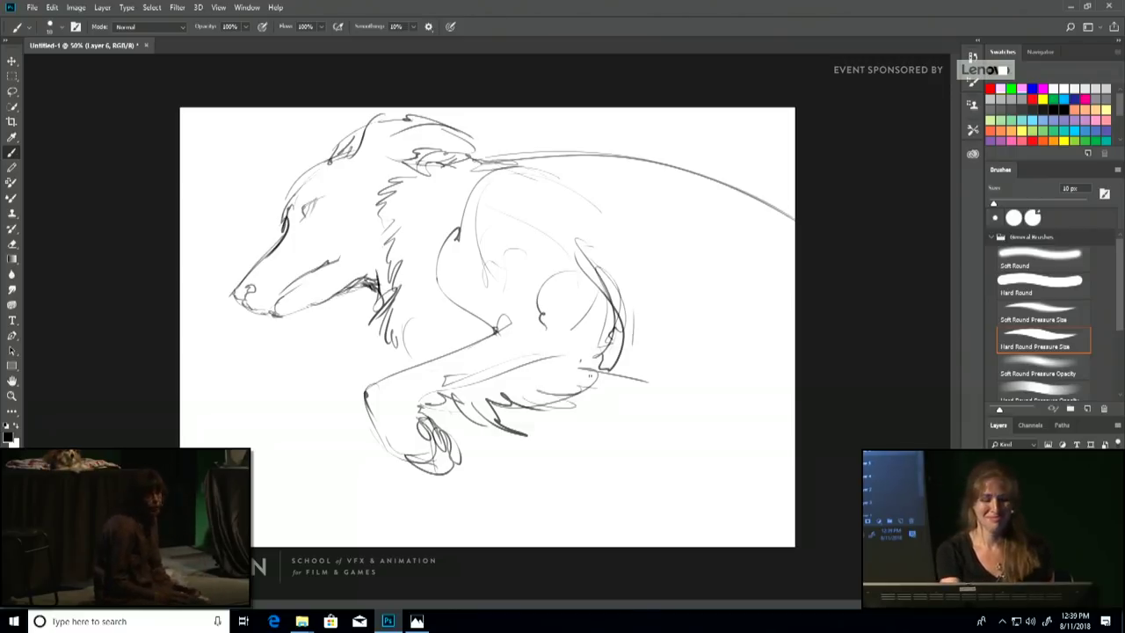
Refine the lying dog's face by darkening the eye, the mouth line near the lips and the far brow
drag(305, 211, 312, 205)
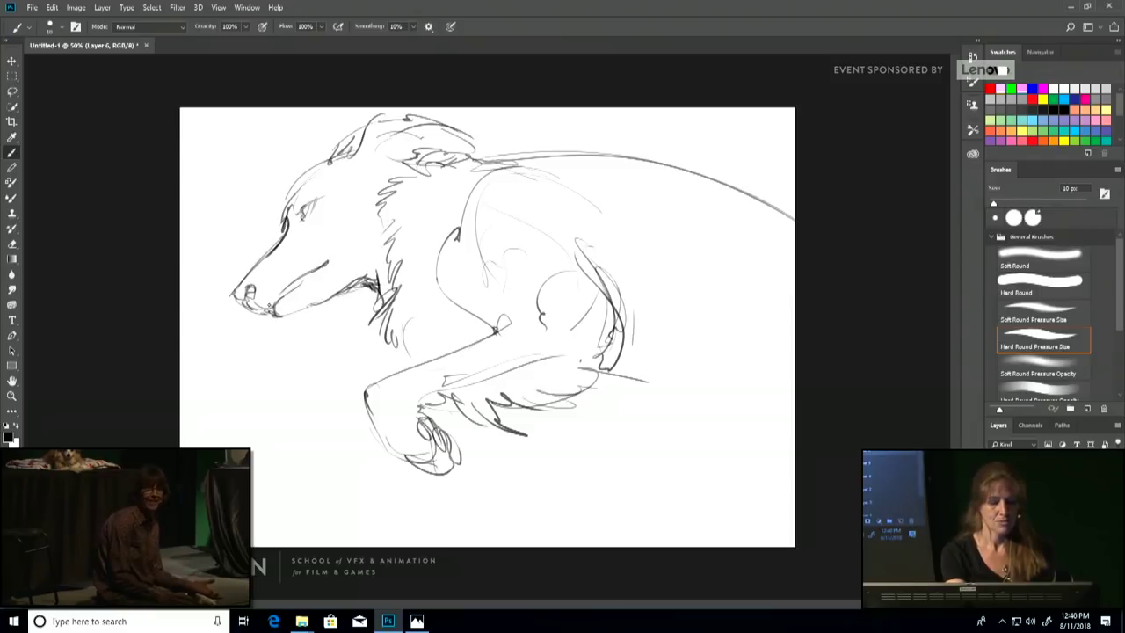
drag(288, 311, 263, 313)
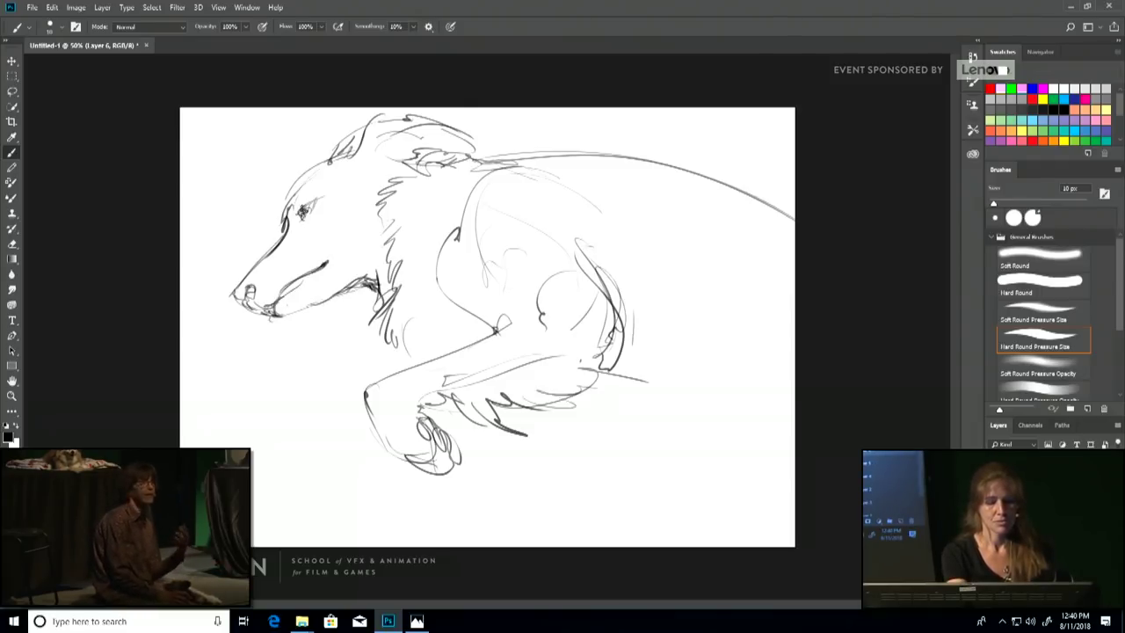
drag(295, 170, 288, 209)
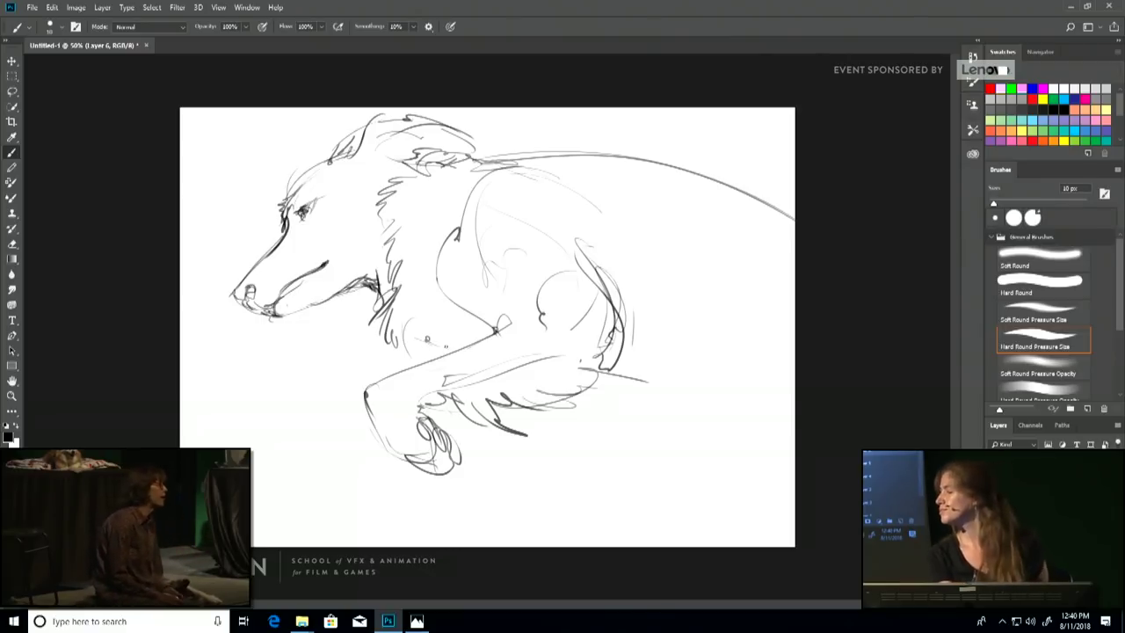
Draw the lying dog's far foreleg stretched forward, ending in a paw with separate toes
mouse_move(370, 376)
mouse_down()
mouse_move(438, 343)
mouse_move(410, 345)
mouse_move(406, 359)
mouse_up()
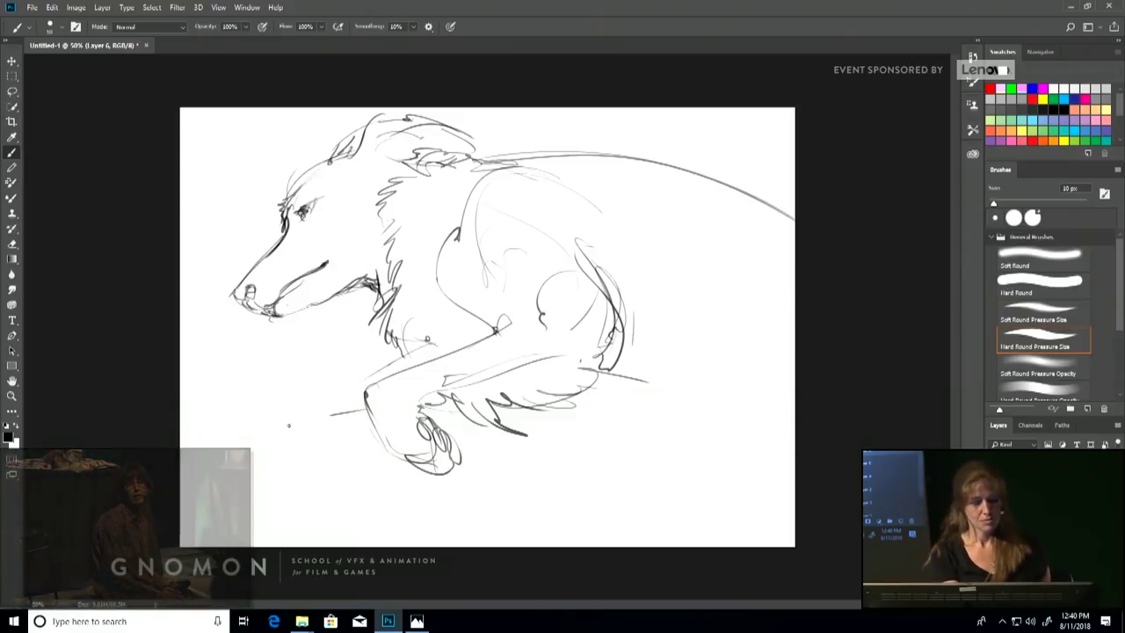
mouse_move(348, 417)
mouse_down()
mouse_move(228, 471)
mouse_move(215, 508)
mouse_move(252, 487)
mouse_move(231, 502)
mouse_move(258, 510)
mouse_move(273, 498)
mouse_move(231, 482)
mouse_move(233, 515)
mouse_move(264, 490)
mouse_move(274, 502)
mouse_move(305, 483)
mouse_move(295, 490)
mouse_move(234, 464)
mouse_up()
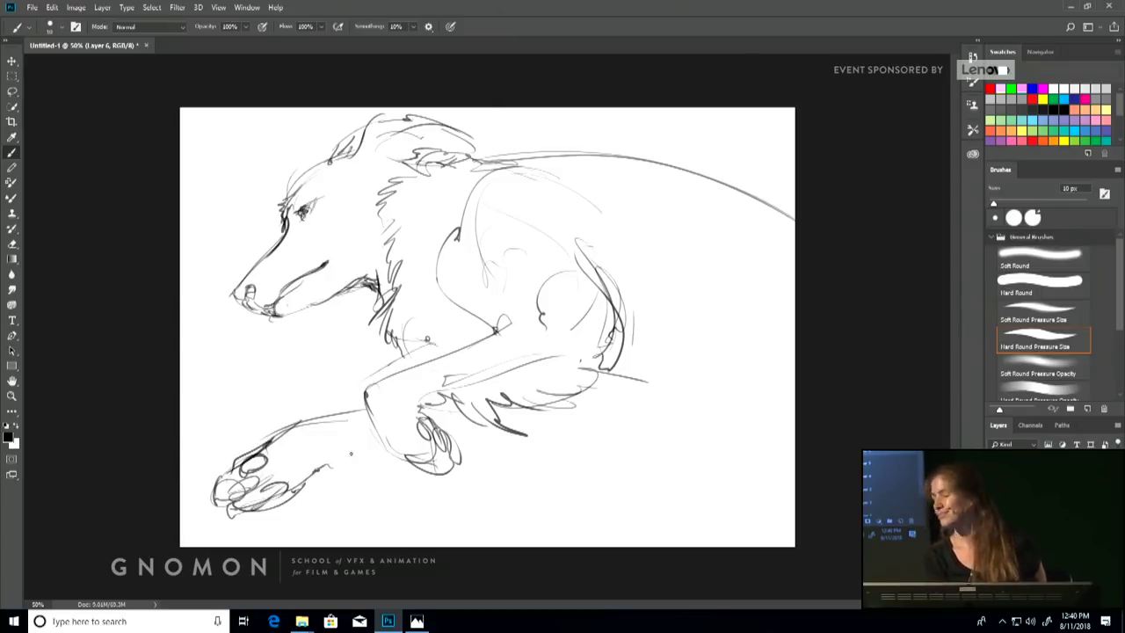
drag(316, 457, 366, 463)
Sketch the lying dog's lower belly and thigh contour, and hatch shaggy fur across the hindquarters behind the forearm
mouse_move(474, 446)
mouse_down()
mouse_move(534, 459)
mouse_move(626, 432)
mouse_move(491, 412)
mouse_move(589, 390)
mouse_up()
mouse_move(651, 311)
mouse_down()
mouse_move(654, 362)
mouse_move(582, 415)
mouse_move(606, 473)
mouse_up()
drag(619, 435, 634, 457)
drag(640, 334, 616, 373)
drag(603, 318, 794, 257)
drag(622, 371, 701, 387)
mouse_move(642, 440)
mouse_down()
mouse_move(763, 395)
mouse_move(703, 429)
mouse_up()
drag(744, 431, 735, 460)
drag(776, 405, 766, 470)
Add light fur strokes across the lying dog's upper back and flank behind the shoulder
drag(606, 167, 714, 198)
drag(653, 179, 710, 216)
drag(641, 163, 719, 201)
drag(710, 190, 777, 226)
drag(603, 204, 579, 252)
Add a fur curl on the lying dog's chest and reinforce the back contour from the neck to the canvas edge
drag(434, 311, 457, 338)
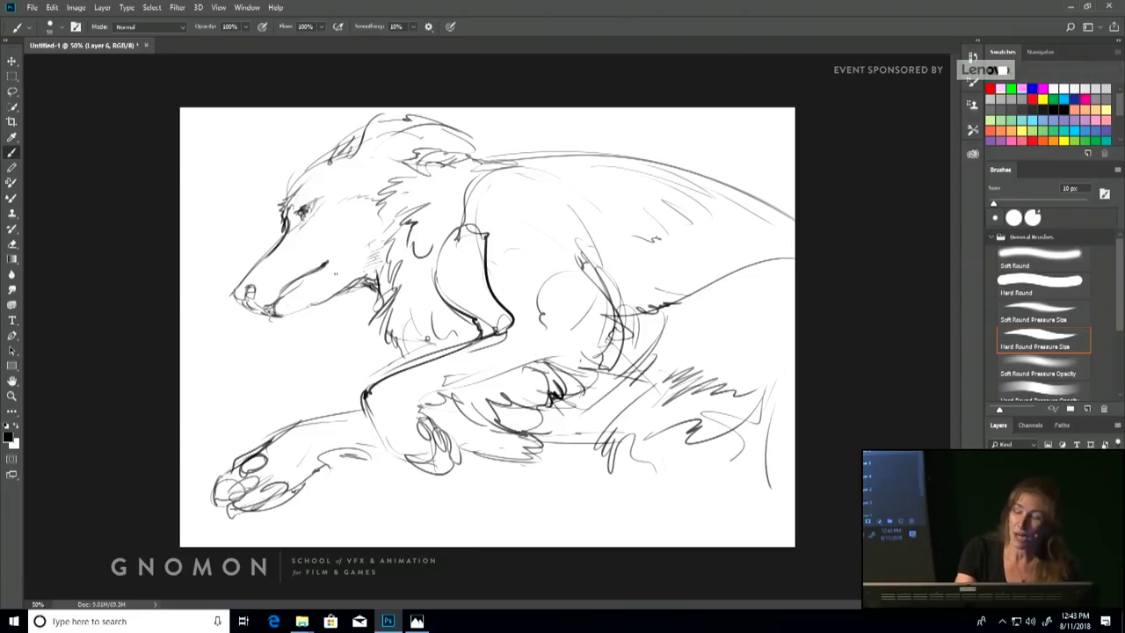
drag(493, 152, 788, 230)
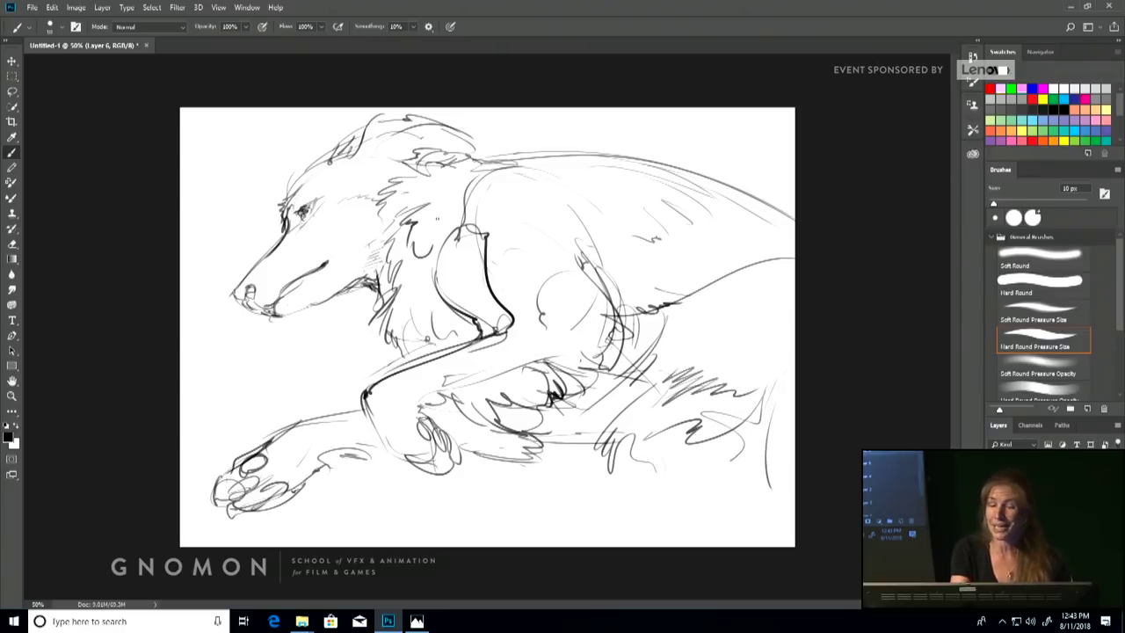
mouse_move(483, 159)
mouse_down()
mouse_move(629, 158)
mouse_move(792, 216)
mouse_up()
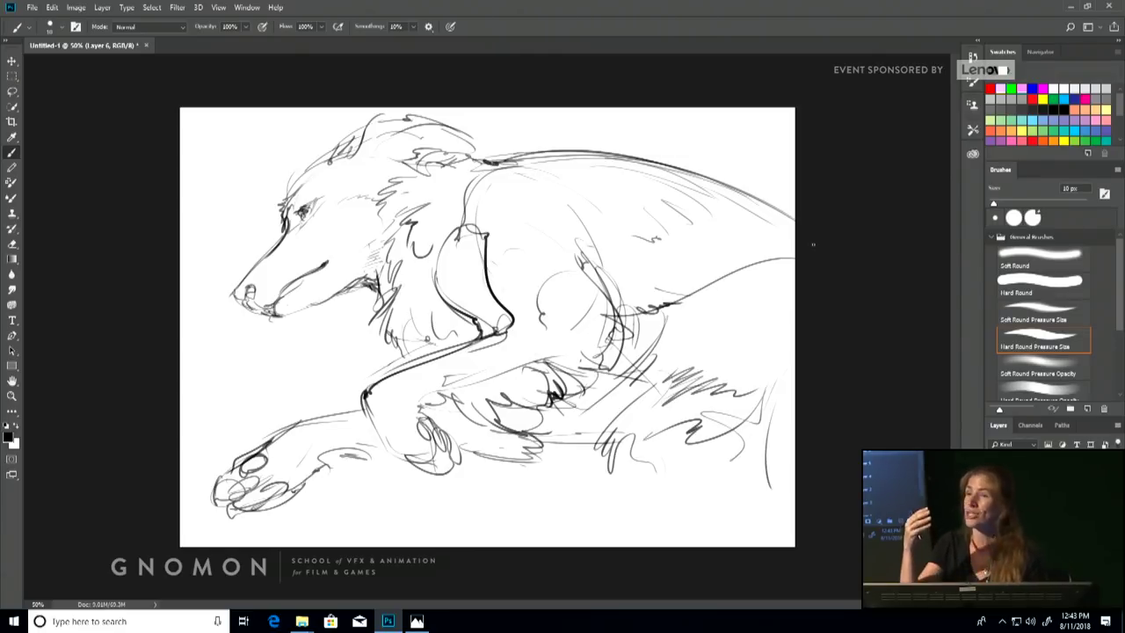